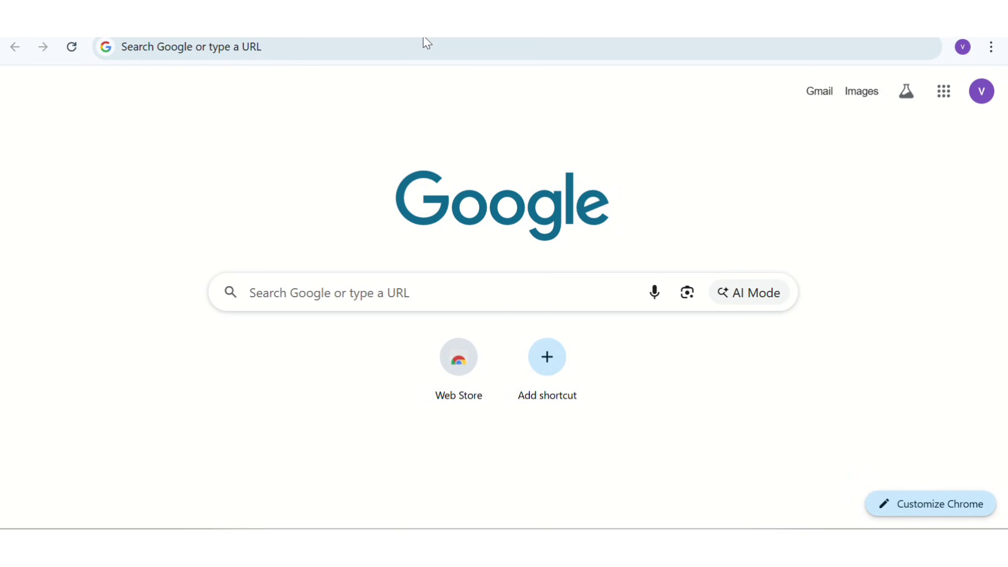
Search Google for "ctet 2025" and open the official Central Teacher Eligibility Test website, ctet.nic.in.
{"action": "type", "text": "ctet"}
{"action": "left_click", "coordinate": [263, 406]}
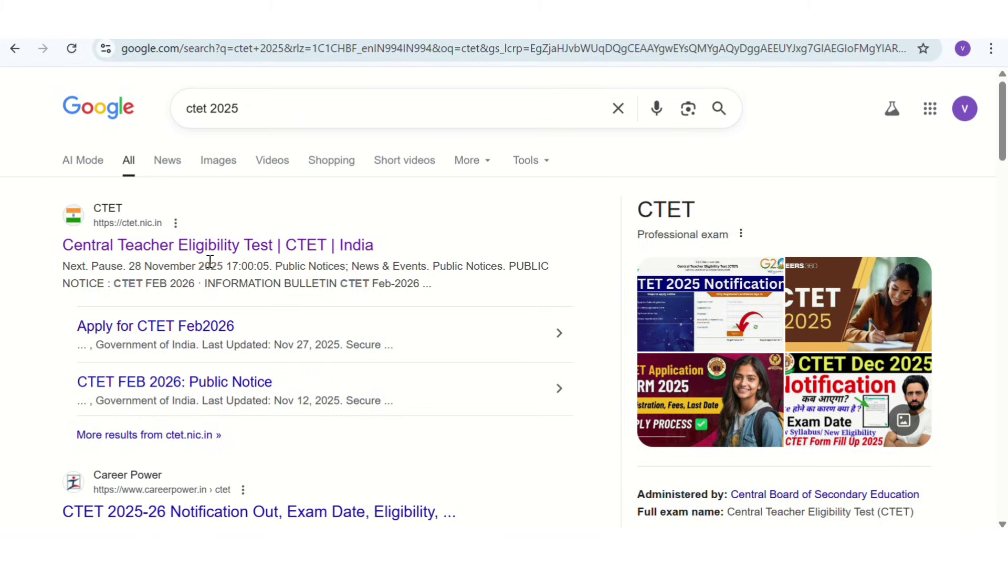
{"action": "left_click", "coordinate": [223, 245]}
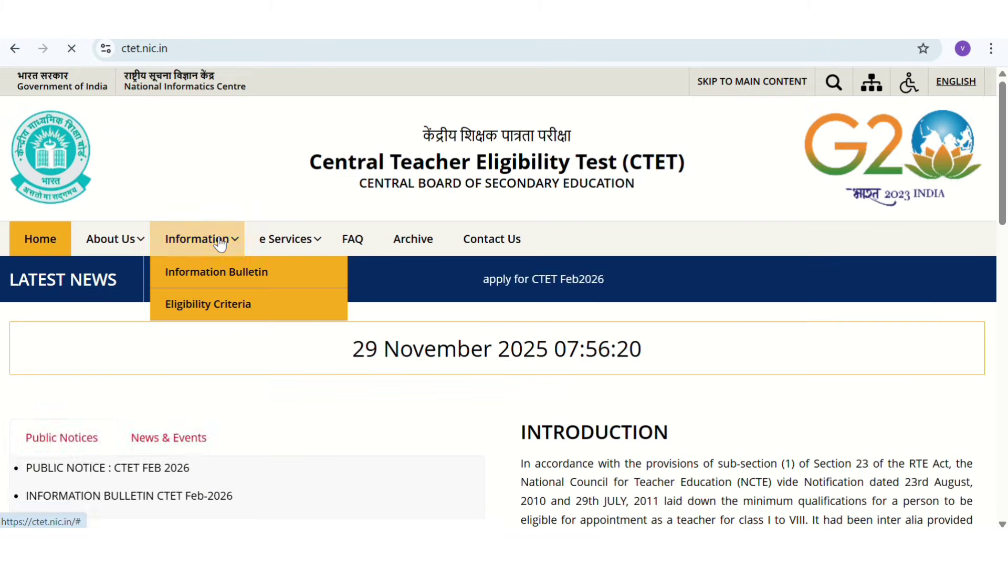
Open the candidate activity for applying to CTET Feb2026 and accept the redirect to the external examination site.
{"action": "scroll", "coordinate": [1004, 197], "scroll_direction": "down", "scroll_amount": 1}
{"action": "scroll", "coordinate": [1004, 197], "scroll_direction": "down", "scroll_amount": 7}
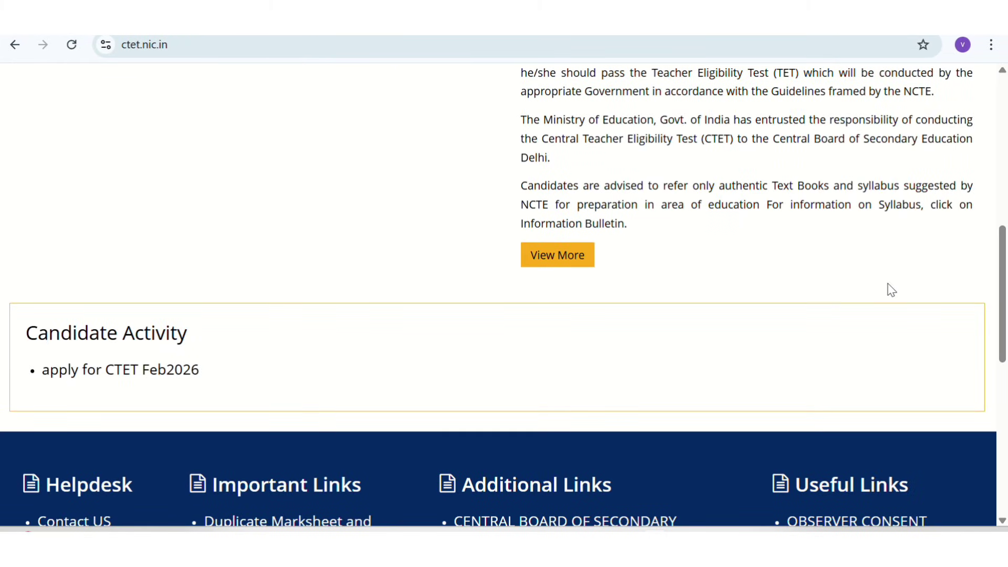
{"action": "left_click", "coordinate": [167, 371]}
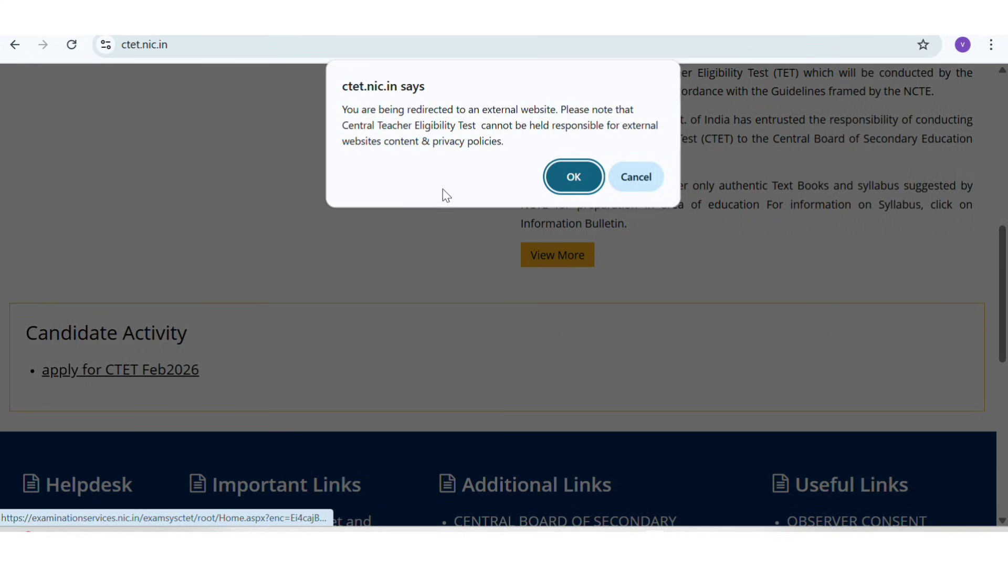
{"action": "left_click", "coordinate": [573, 175]}
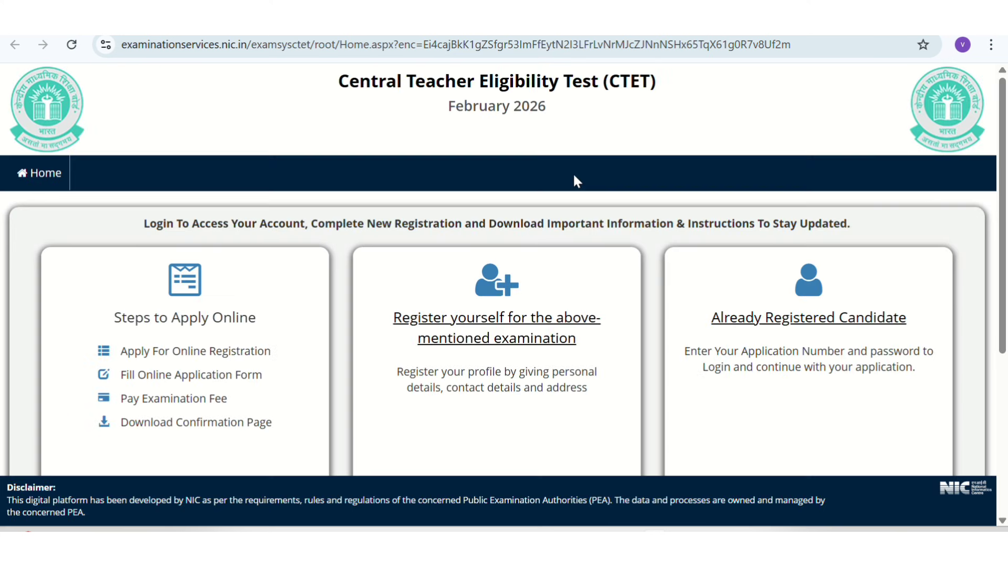
View the login page for already registered candidates and return to the application portal's home page.
{"action": "left_click_drag", "start_coordinate": [1001, 162], "coordinate": [952, 360]}
{"action": "left_click", "coordinate": [804, 406]}
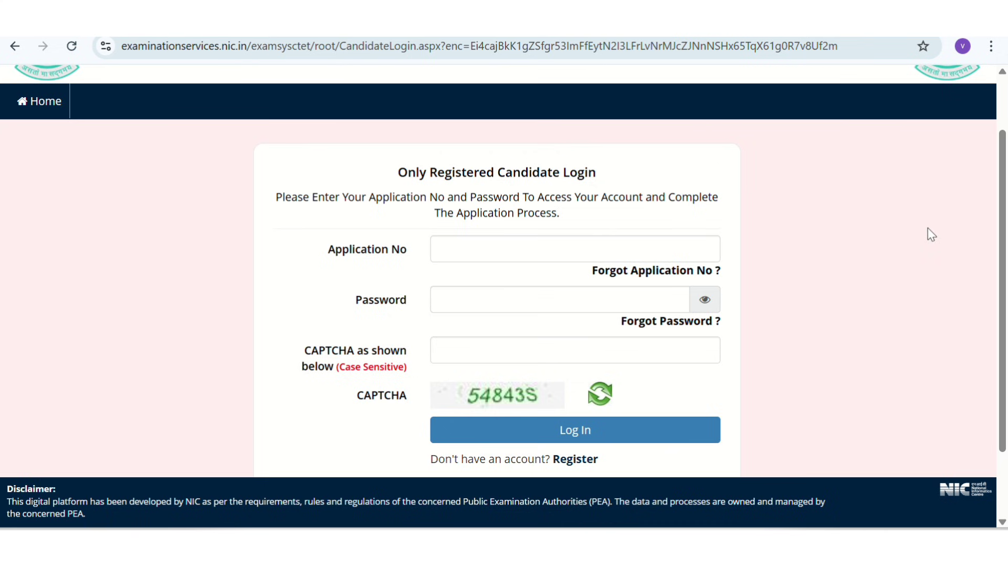
{"action": "left_click", "coordinate": [11, 46]}
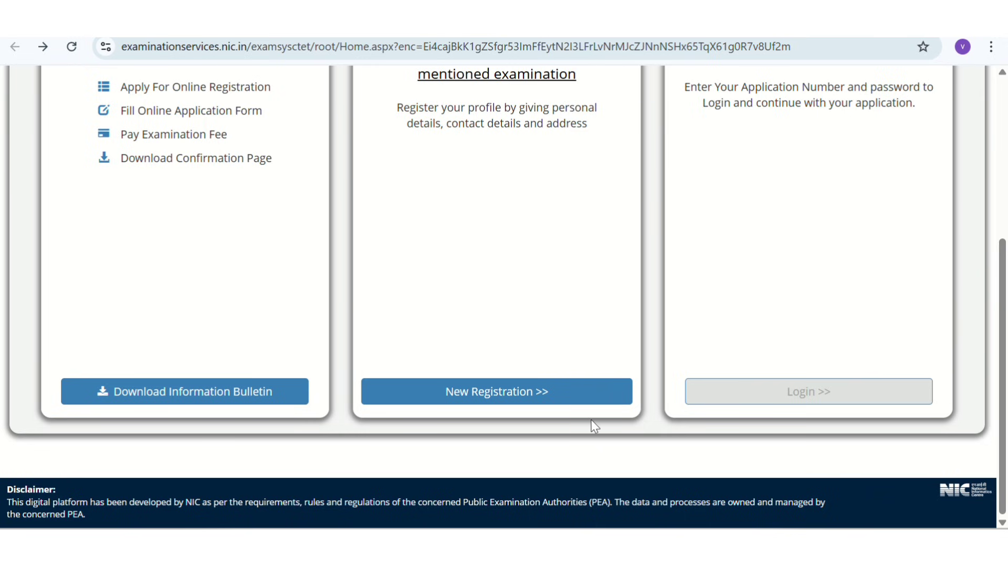
Start a new registration, accept the declaration about having read the Information Bulletin and instructions, and proceed to the form.
{"action": "left_click", "coordinate": [553, 397]}
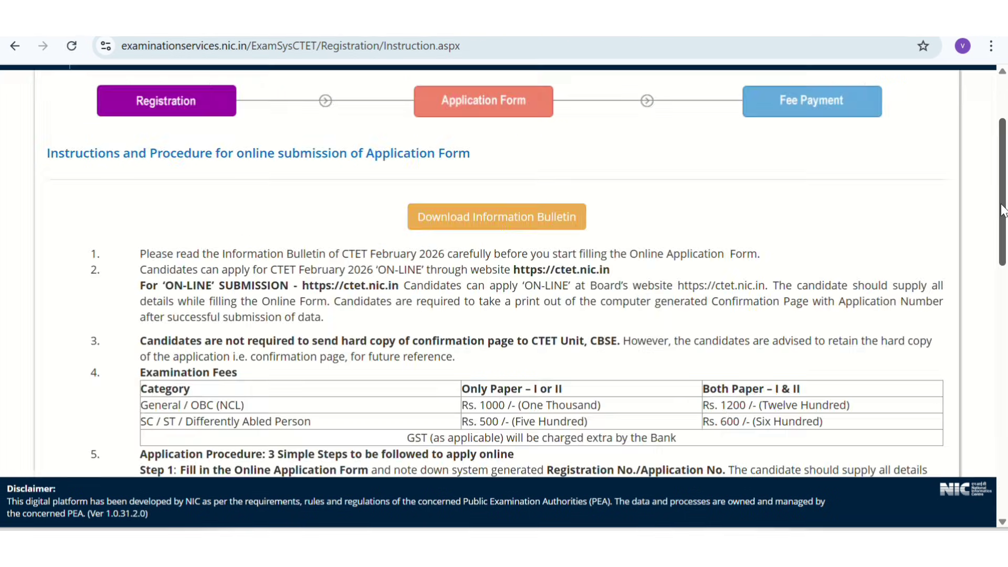
{"action": "left_click_drag", "start_coordinate": [1001, 204], "coordinate": [1004, 452]}
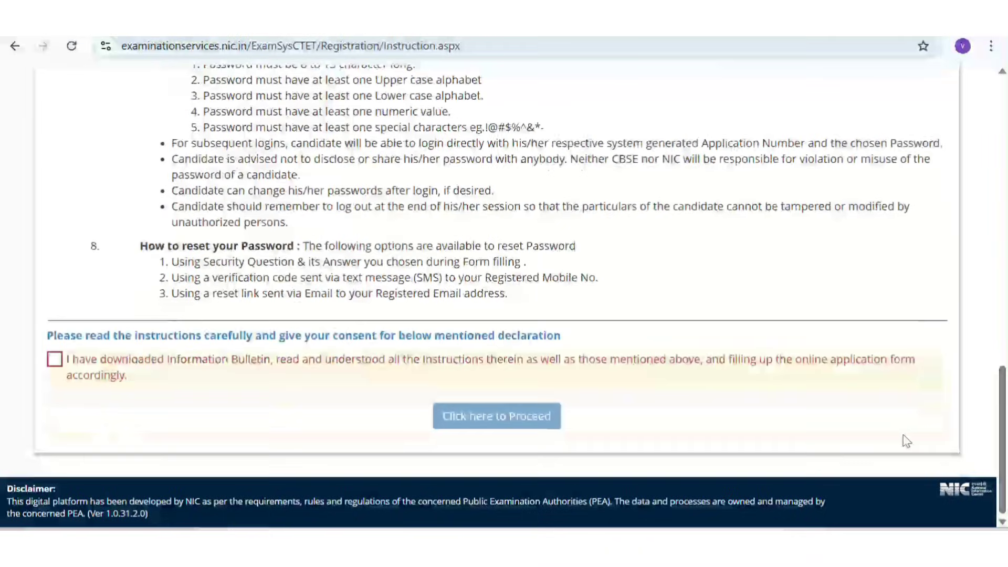
{"action": "left_click", "coordinate": [55, 361]}
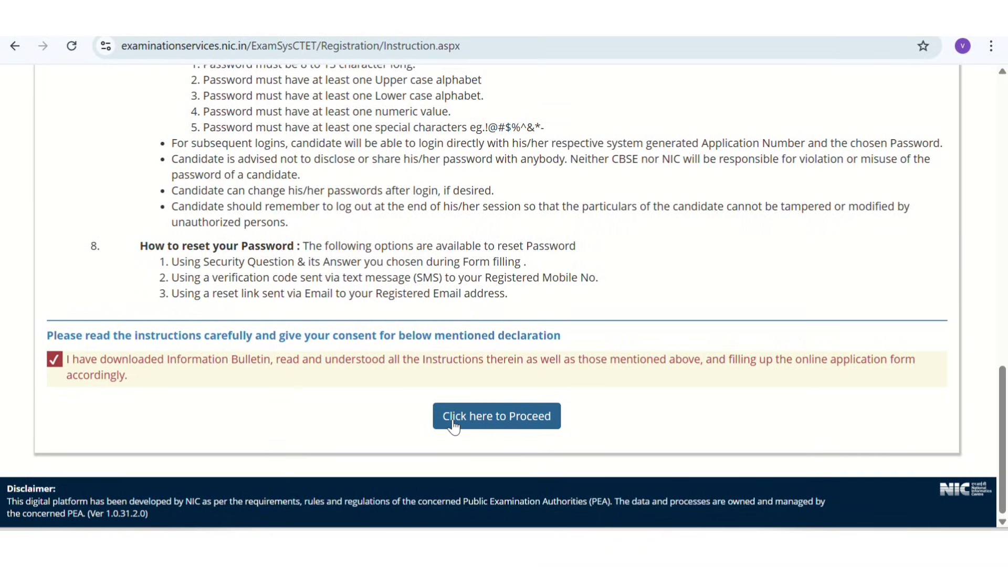
{"action": "left_click", "coordinate": [475, 427]}
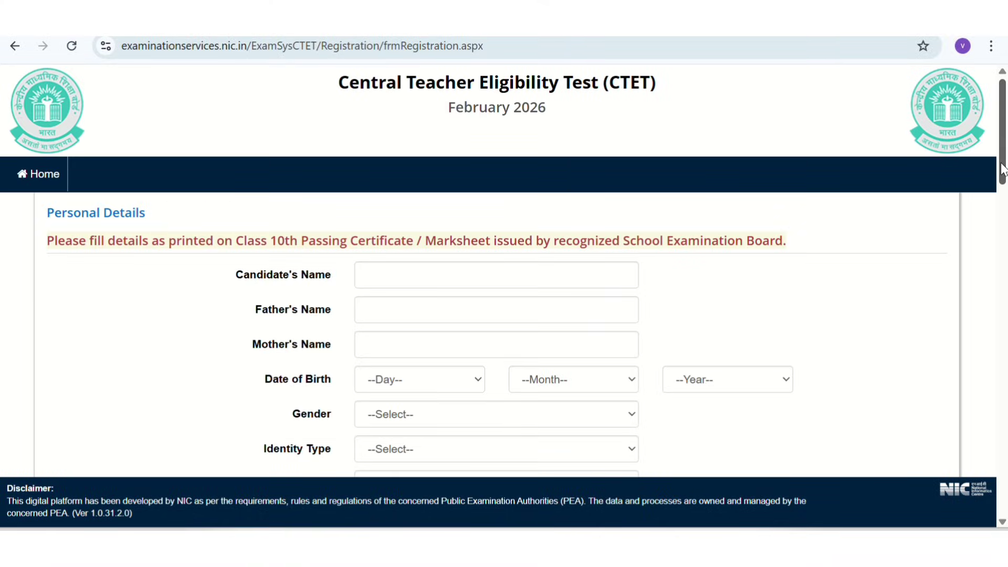
Set the country to India and the state to TAMIL NADU in the registration form's contact details.
{"action": "left_click_drag", "start_coordinate": [1003, 169], "coordinate": [947, 254]}
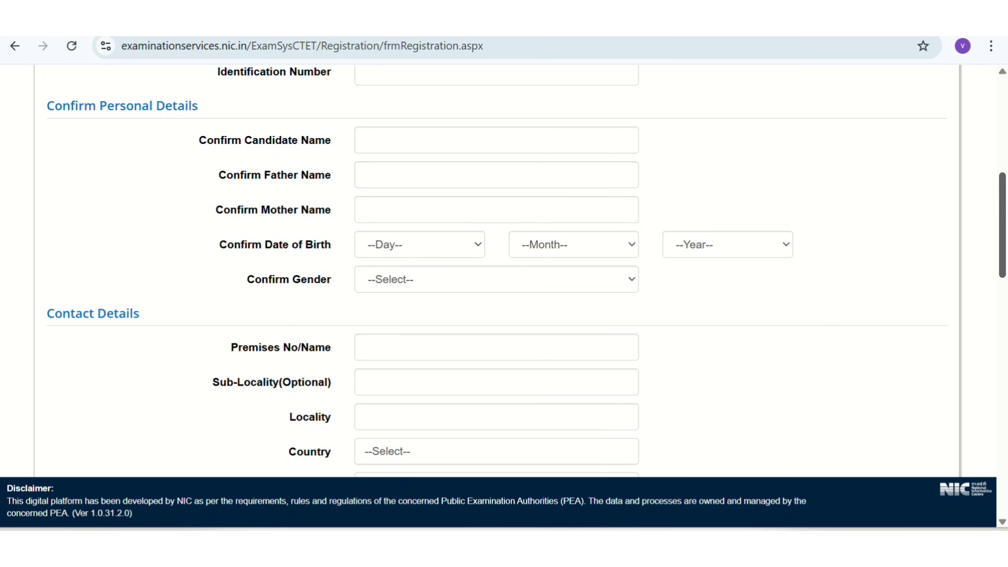
{"action": "left_click_drag", "start_coordinate": [1003, 257], "coordinate": [1004, 304]}
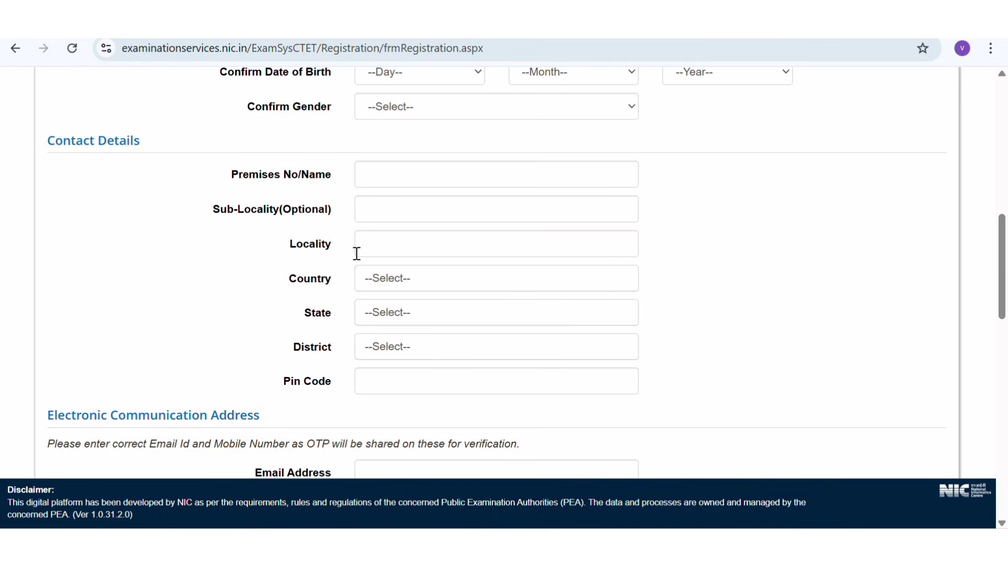
{"action": "left_click", "coordinate": [428, 279]}
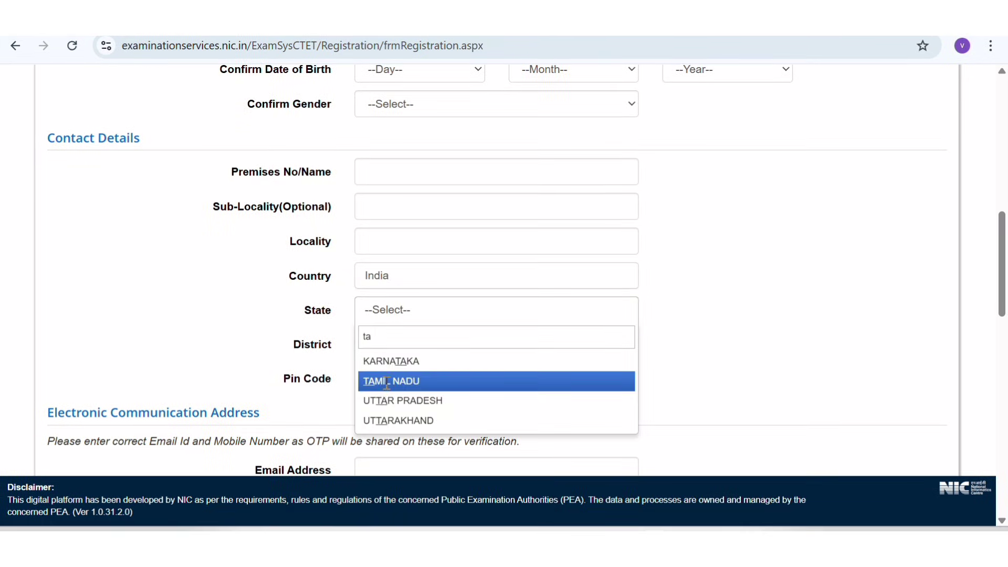
{"action": "left_click", "coordinate": [387, 381]}
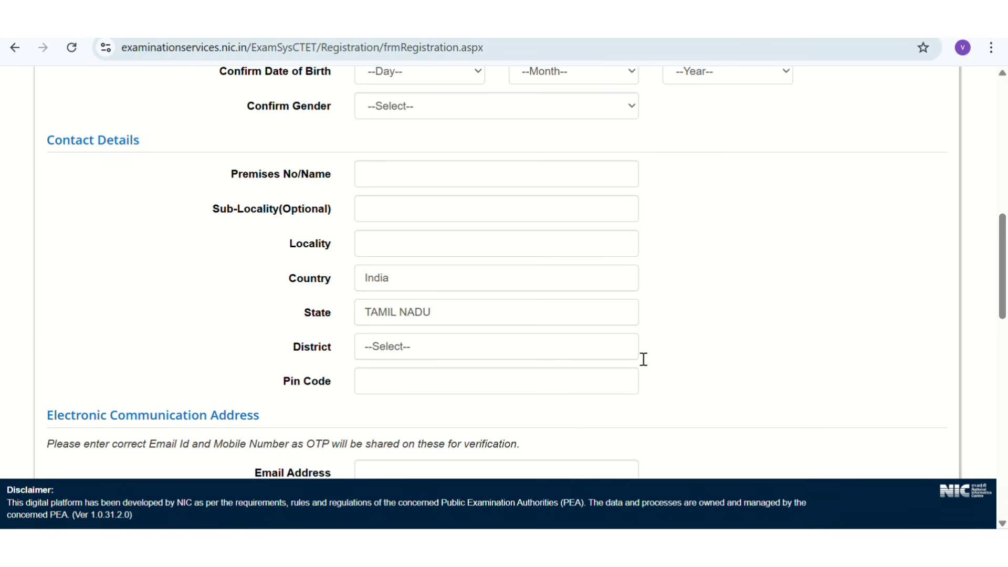
Examine the email, mobile number and permanent address fields of the registration form down to the password section.
{"action": "left_click_drag", "start_coordinate": [1003, 303], "coordinate": [1003, 360]}
{"action": "left_click", "coordinate": [425, 200]}
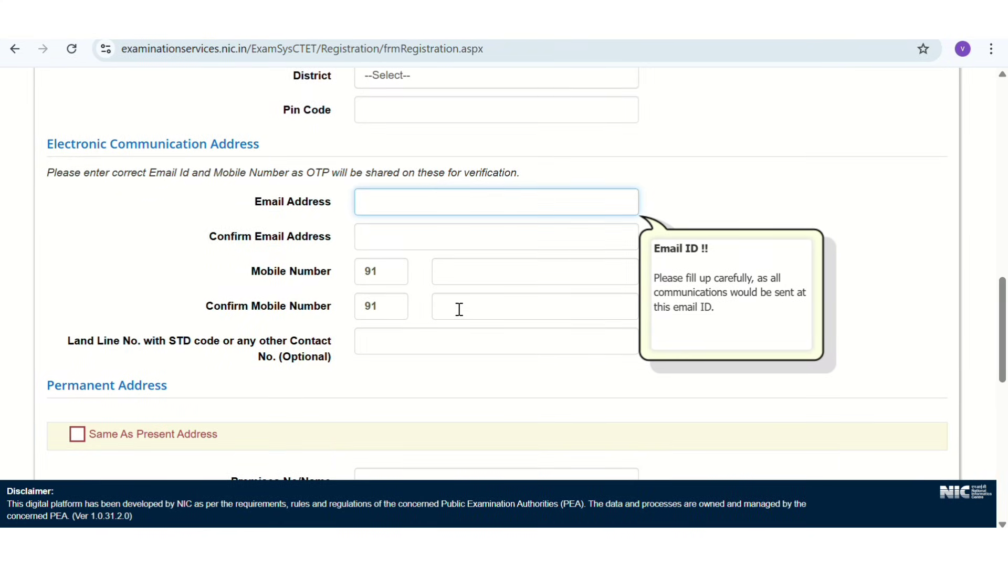
{"action": "left_click", "coordinate": [460, 309]}
{"action": "left_click_drag", "start_coordinate": [997, 333], "coordinate": [1001, 420]}
{"action": "mouse_move", "coordinate": [1002, 381]}
{"action": "left_mouse_down"}
{"action": "mouse_move", "coordinate": [1004, 338]}
{"action": "mouse_move", "coordinate": [1003, 368]}
{"action": "left_mouse_up"}
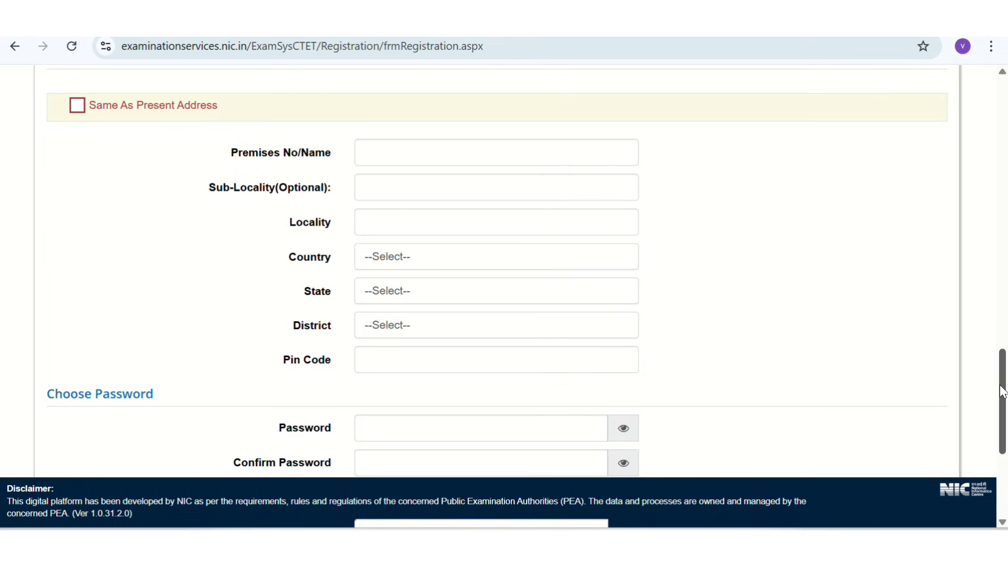
{"action": "left_click_drag", "start_coordinate": [1003, 391], "coordinate": [1003, 450]}
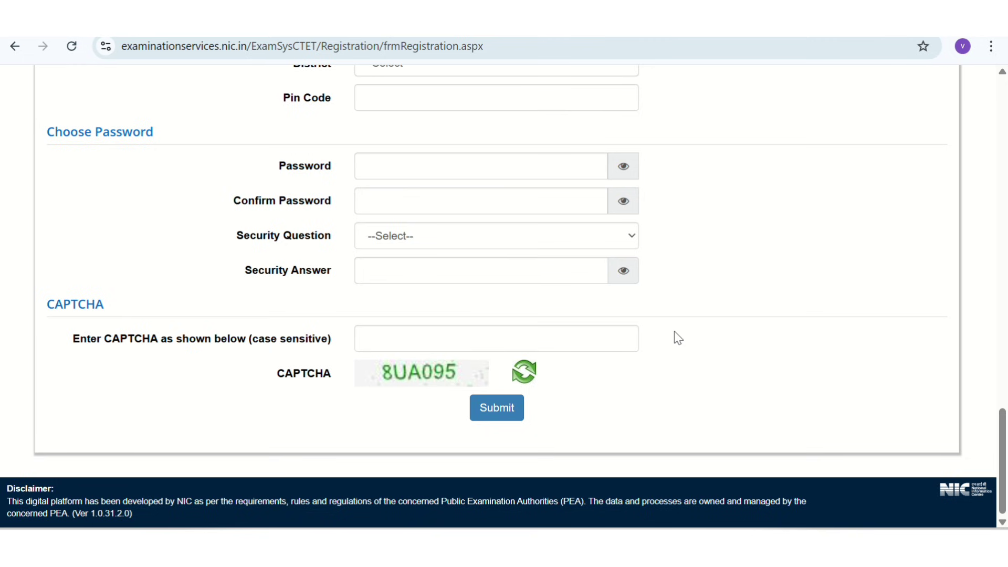
Decline the browser's generated strong password in favour of choosing one, and dismiss the WhatsApp notification.
{"action": "left_click", "coordinate": [412, 160]}
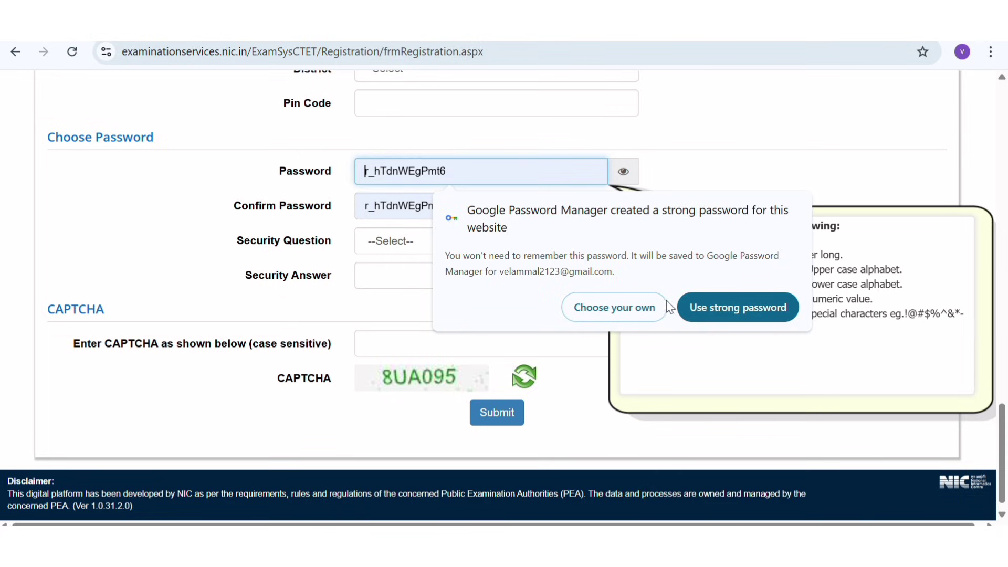
{"action": "left_click", "coordinate": [624, 315]}
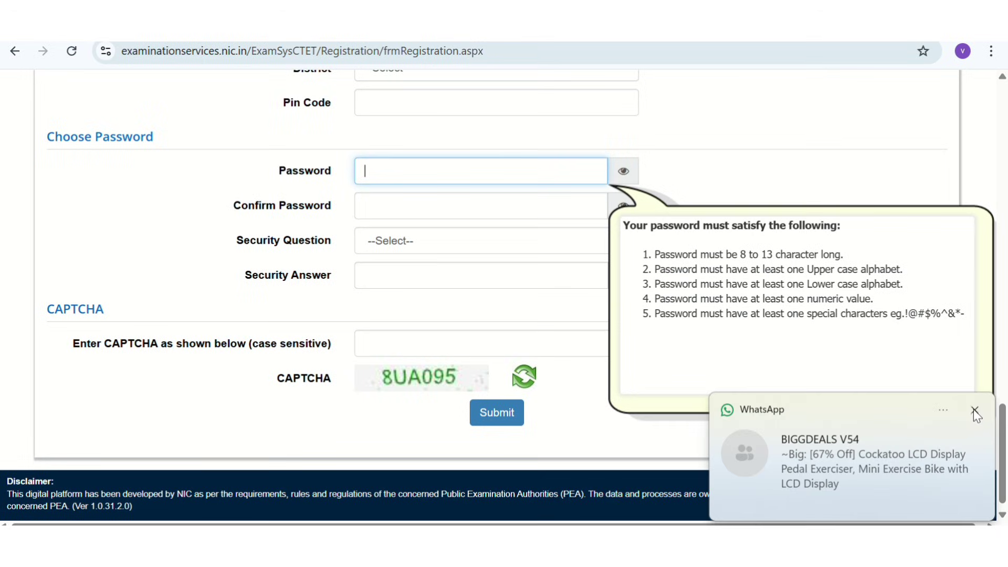
{"action": "left_click", "coordinate": [972, 408]}
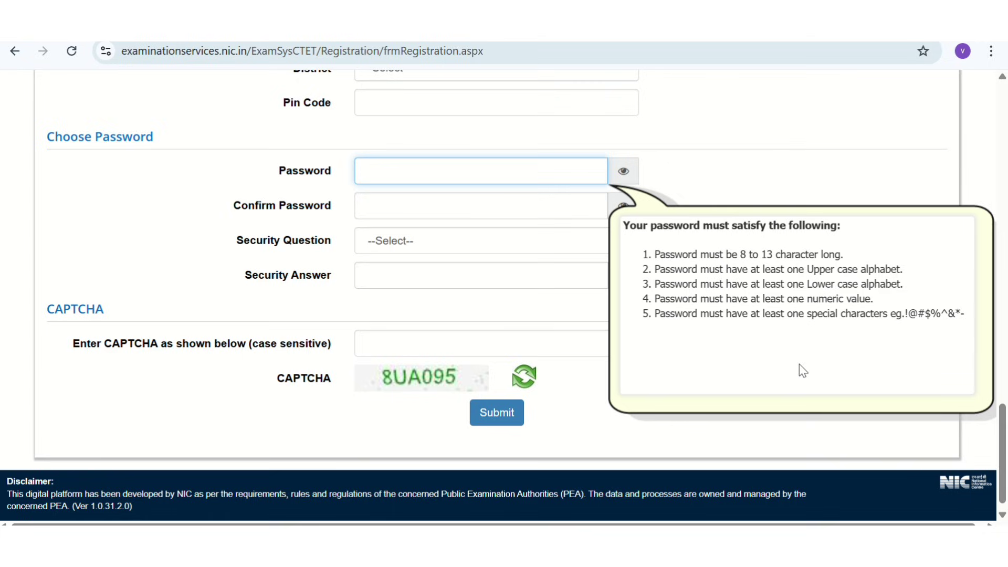
Examine the password confirmation field, the list of security questions and the CAPTCHA field.
{"action": "left_click", "coordinate": [467, 203]}
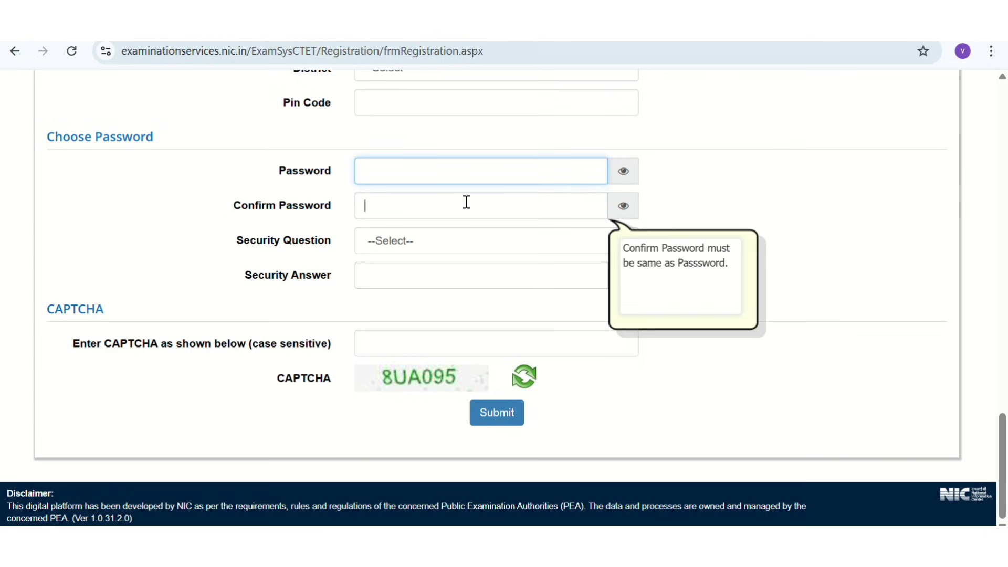
{"action": "left_click", "coordinate": [465, 239]}
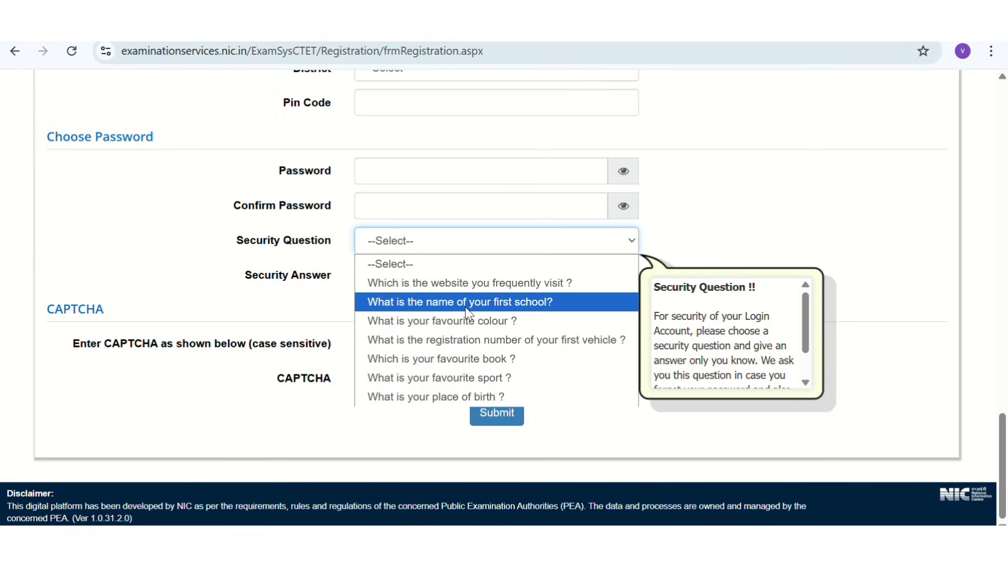
{"action": "key", "text": "Escape"}
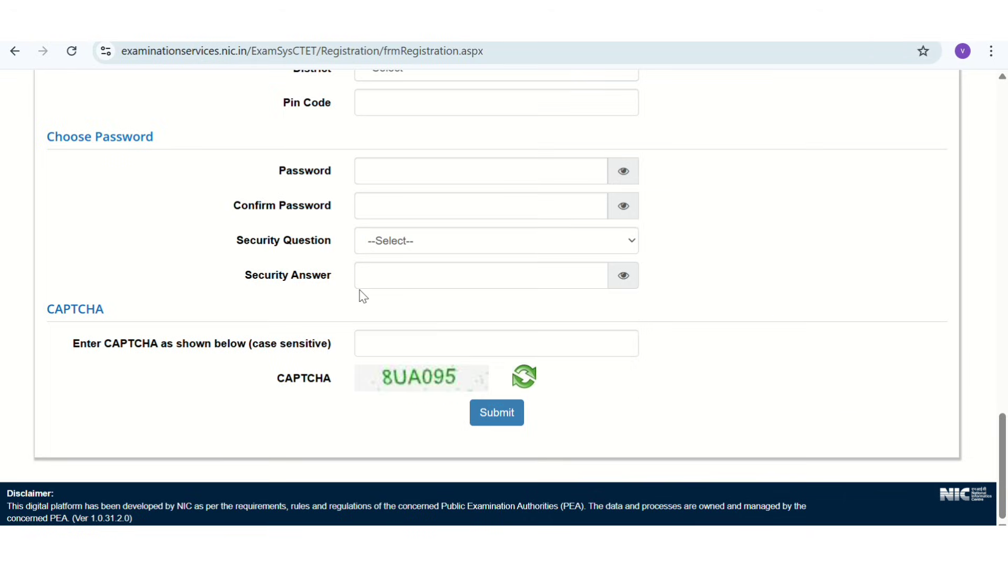
{"action": "left_click", "coordinate": [435, 336]}
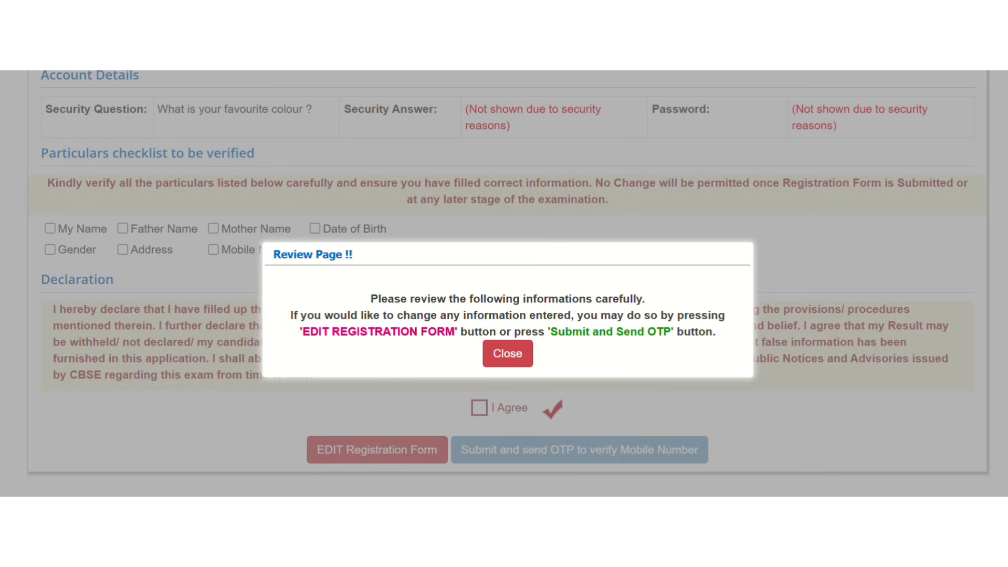
Dismiss the review notice, mark all eight particulars in the checklist as verified, and agree to the declaration.
{"action": "left_click", "coordinate": [123, 229]}
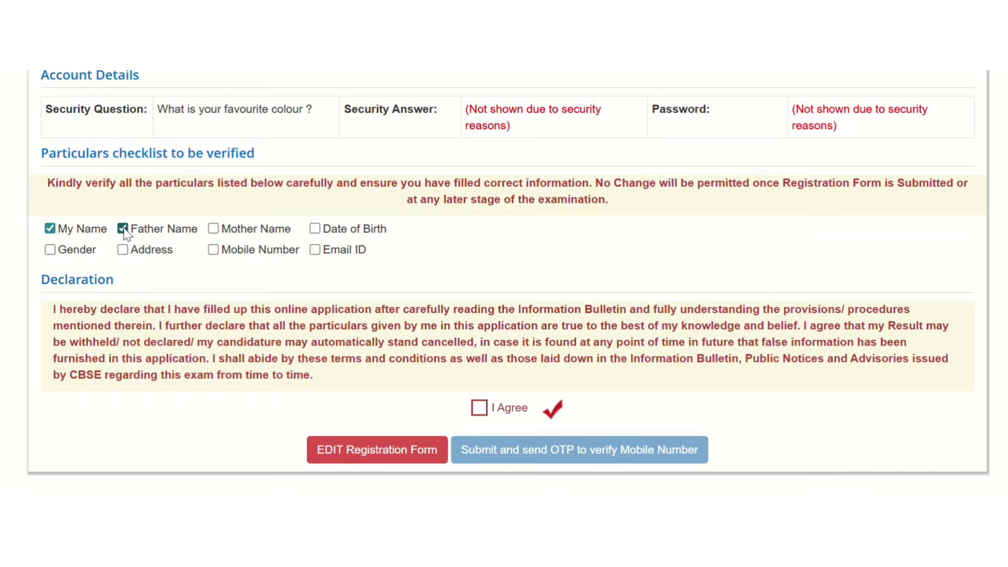
{"action": "left_click", "coordinate": [213, 230]}
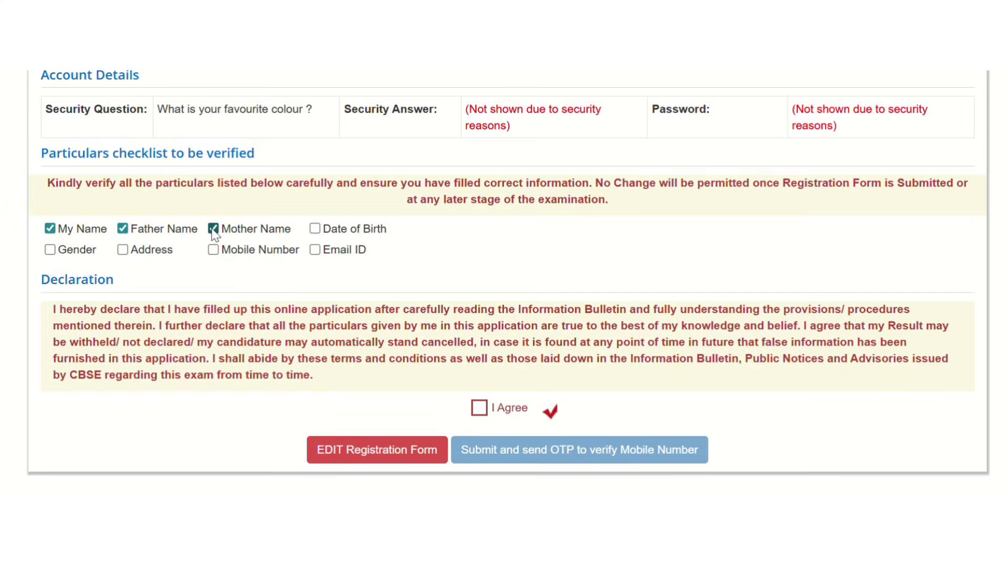
{"action": "left_click", "coordinate": [327, 232]}
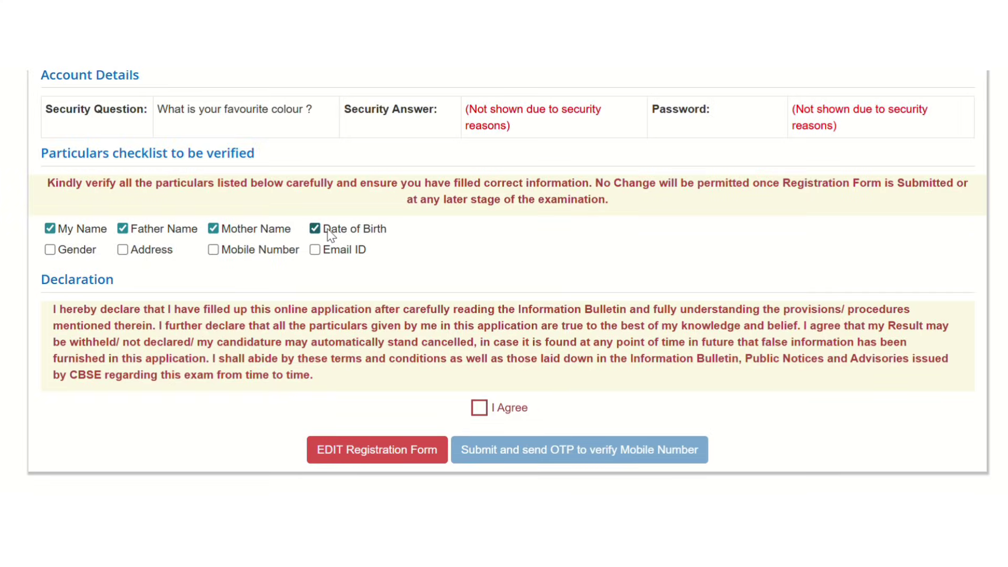
{"action": "left_click", "coordinate": [49, 251]}
{"action": "left_click", "coordinate": [124, 251]}
{"action": "left_click", "coordinate": [214, 250]}
{"action": "left_click", "coordinate": [315, 251]}
{"action": "left_click", "coordinate": [479, 409]}
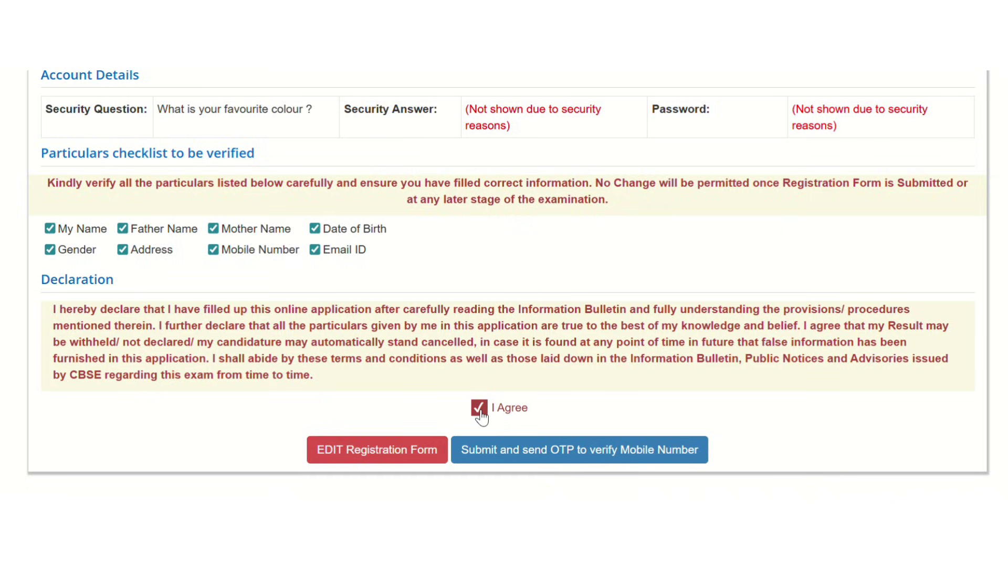
Request the OTP for mobile verification with confirmation, enter the verification code, and submit the registration form.
{"action": "left_click", "coordinate": [507, 446]}
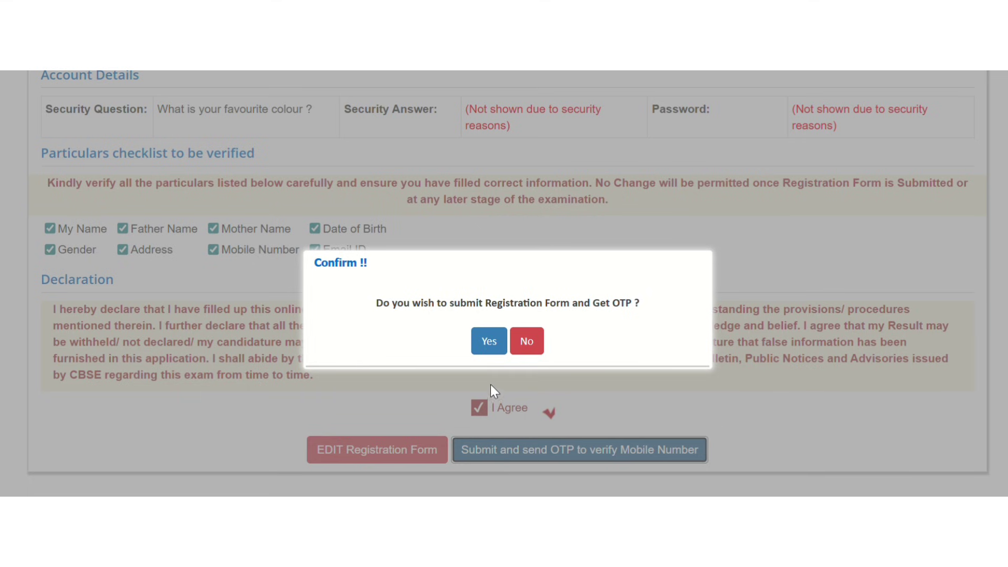
{"action": "left_click", "coordinate": [489, 343]}
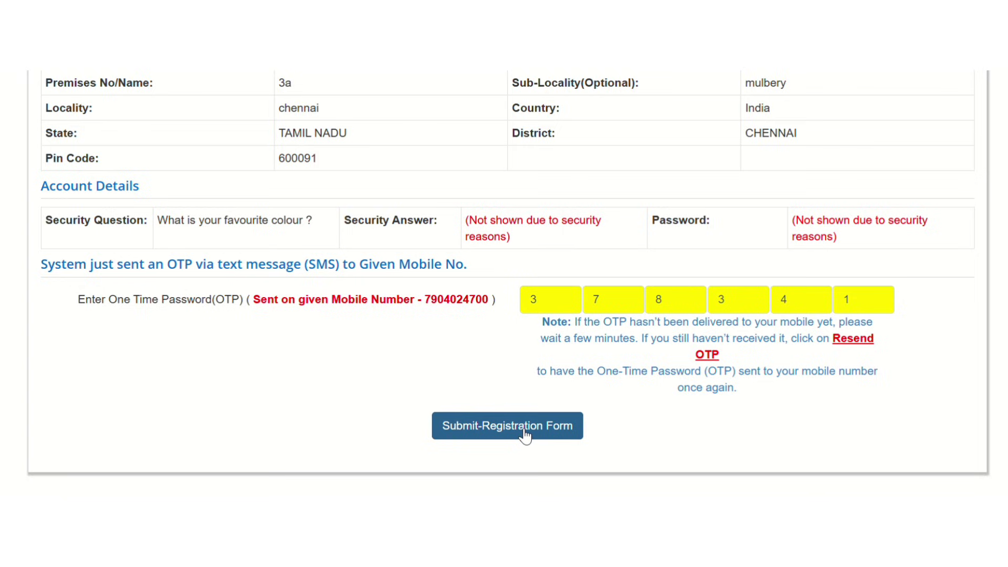
{"action": "left_click", "coordinate": [525, 435]}
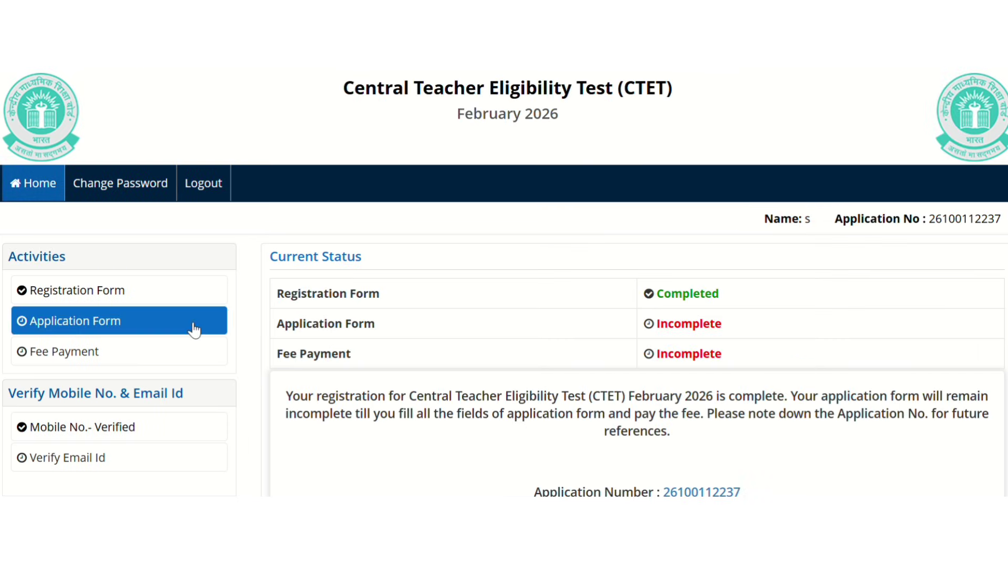
Open the application form activity and view its list of steps down to the Personal Details entry point.
{"action": "left_click", "coordinate": [195, 328]}
{"action": "scroll", "coordinate": [397, 160], "scroll_direction": "down", "scroll_amount": 1}
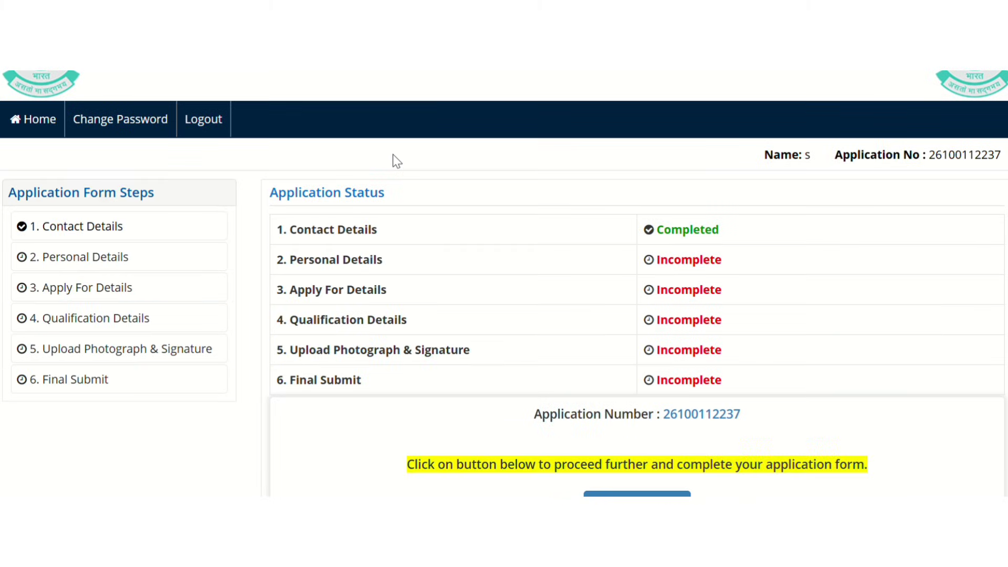
{"action": "scroll", "coordinate": [379, 222], "scroll_direction": "down", "scroll_amount": 1}
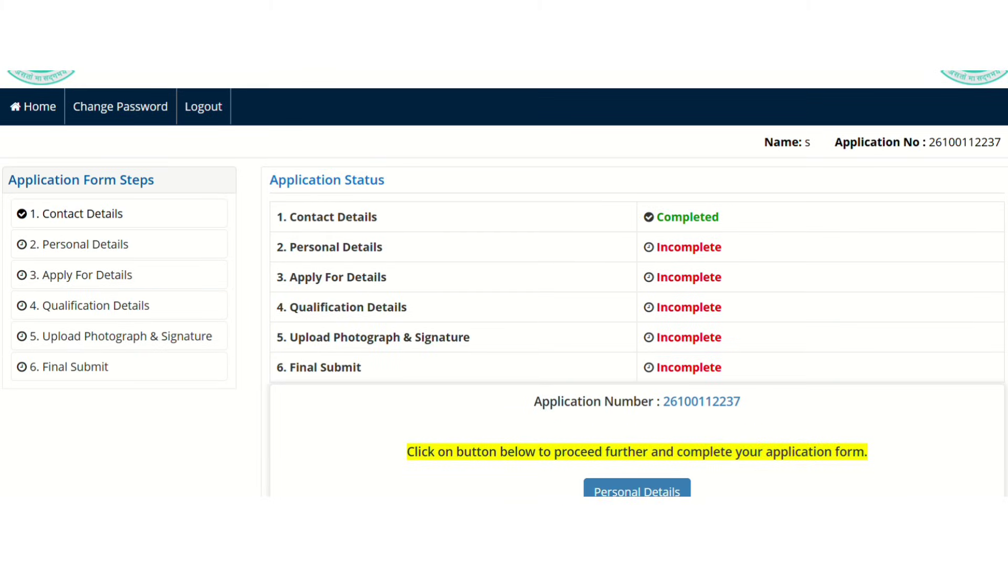
{"action": "scroll", "coordinate": [999, 400], "scroll_direction": "down", "scroll_amount": 1}
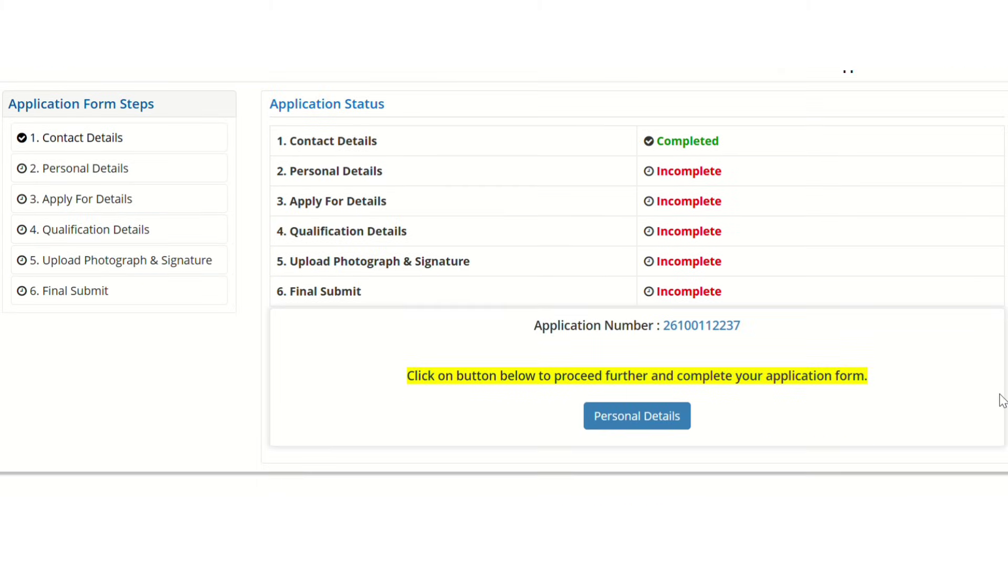
Open the Personal Details form and examine its personal particulars, category, disability, scribe, employment status and CAPTCHA fields.
{"action": "left_click", "coordinate": [608, 415]}
{"action": "scroll", "coordinate": [608, 415], "scroll_direction": "down", "scroll_amount": 1}
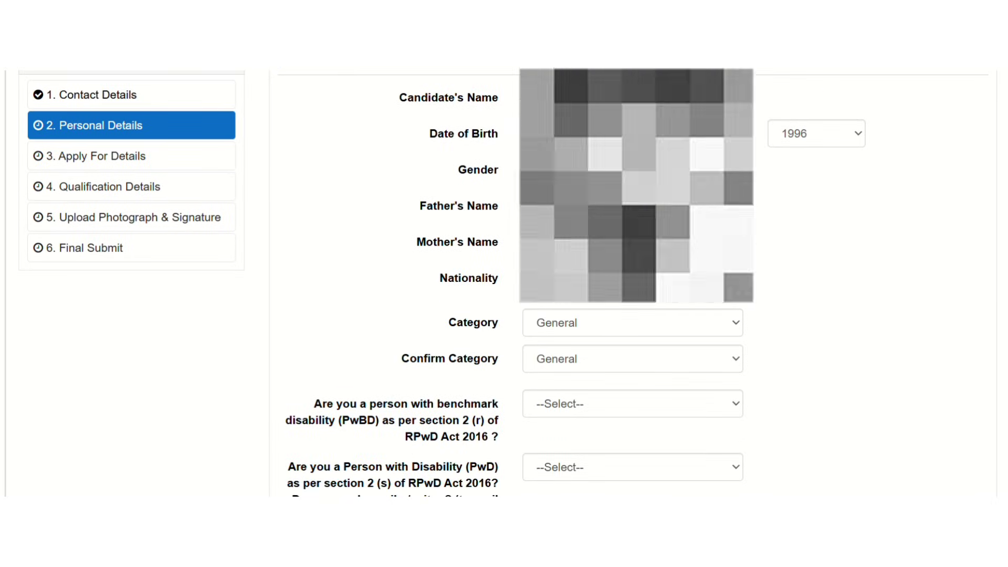
{"action": "scroll", "coordinate": [507, 284], "scroll_direction": "down", "scroll_amount": 2}
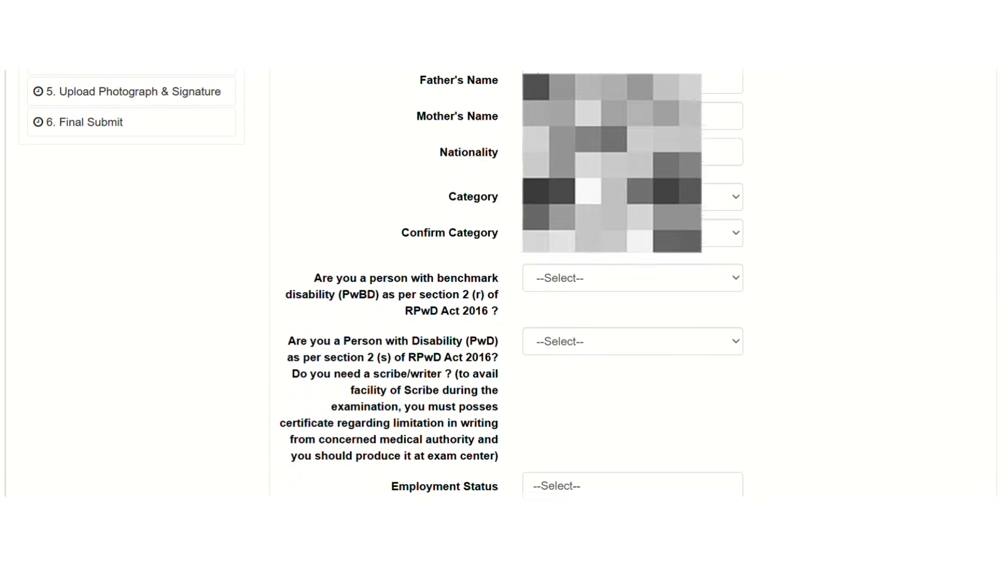
{"action": "scroll", "coordinate": [507, 284], "scroll_direction": "down", "scroll_amount": 1}
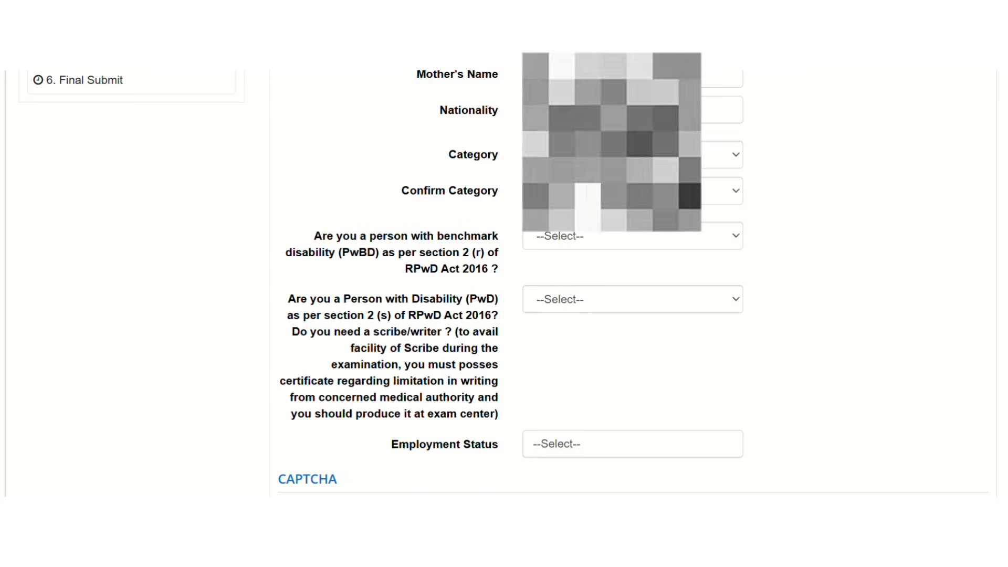
{"action": "scroll", "coordinate": [507, 284], "scroll_direction": "down", "scroll_amount": 3}
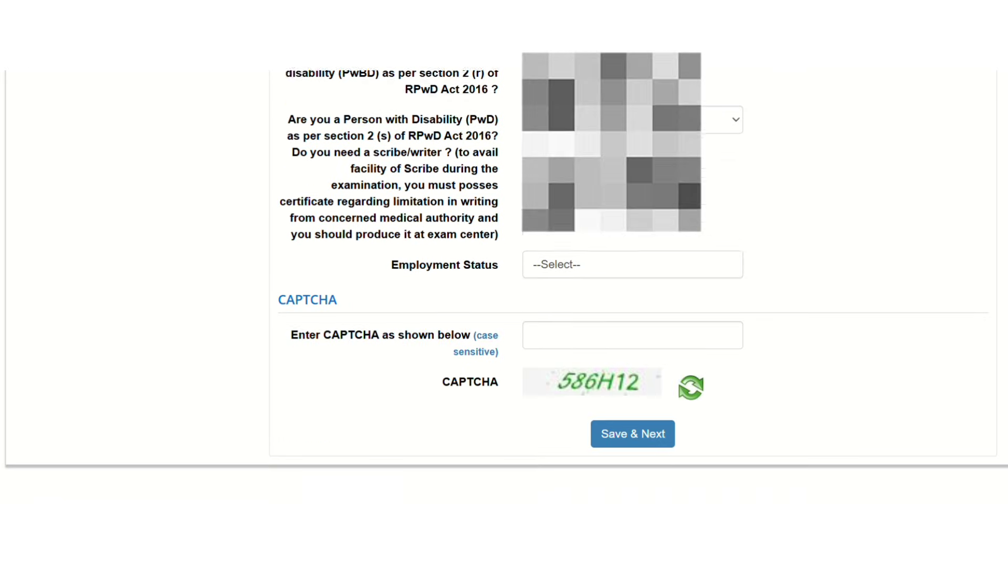
{"action": "scroll", "coordinate": [507, 284], "scroll_direction": "up", "scroll_amount": 2}
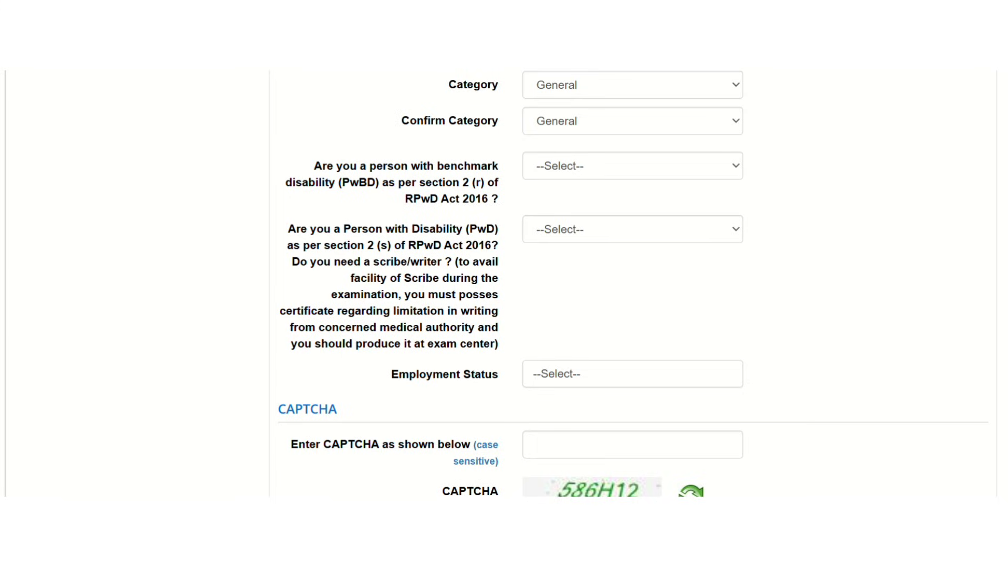
{"action": "scroll", "coordinate": [501, 295], "scroll_direction": "down", "scroll_amount": 2}
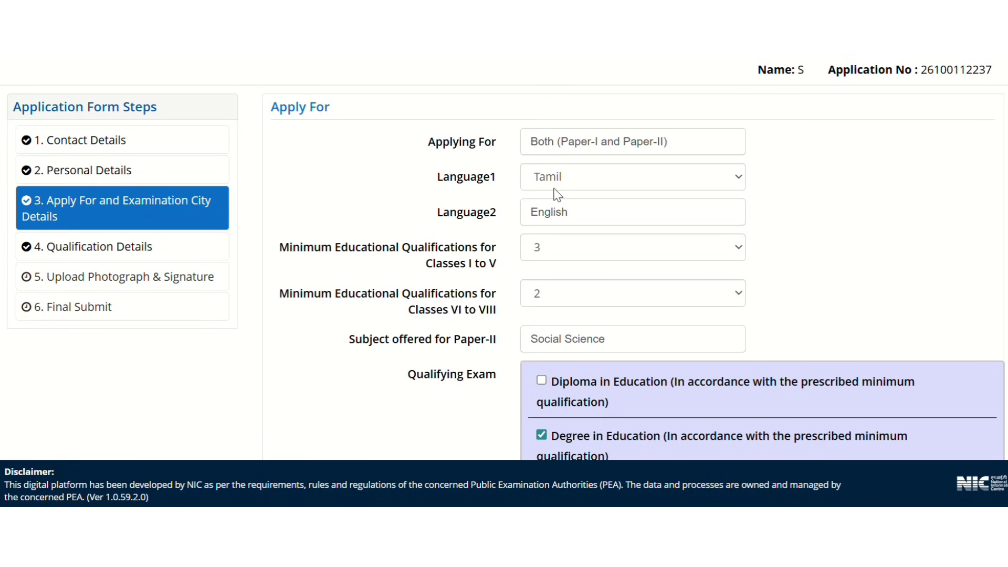
Examine the minimum educational qualification options and their descriptions for Classes I to V and Classes VI to VIII.
{"action": "left_click", "coordinate": [573, 257]}
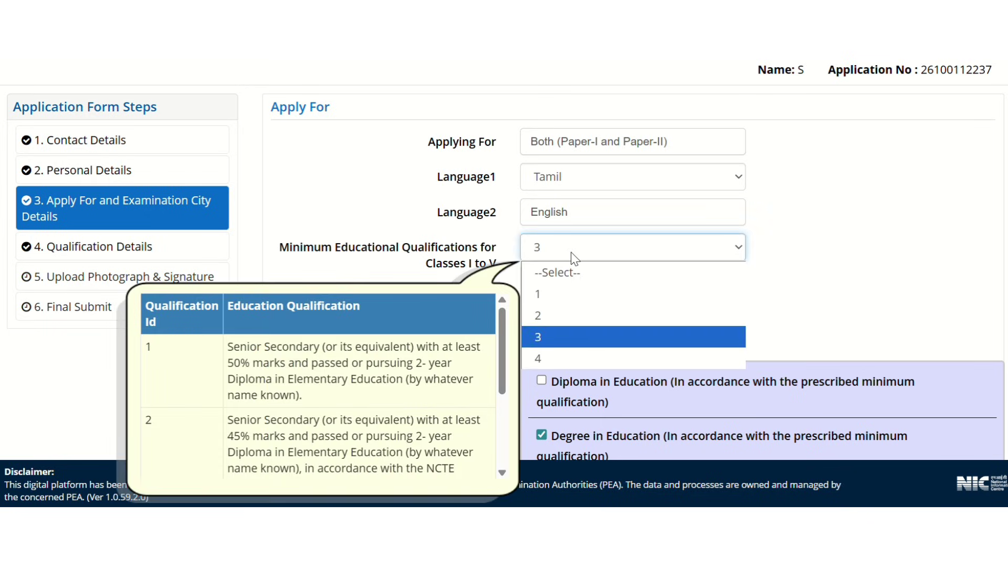
{"action": "left_click", "coordinate": [503, 320]}
{"action": "mouse_move", "coordinate": [503, 321]}
{"action": "left_mouse_down"}
{"action": "mouse_move", "coordinate": [496, 454]}
{"action": "mouse_move", "coordinate": [500, 315]}
{"action": "left_mouse_up"}
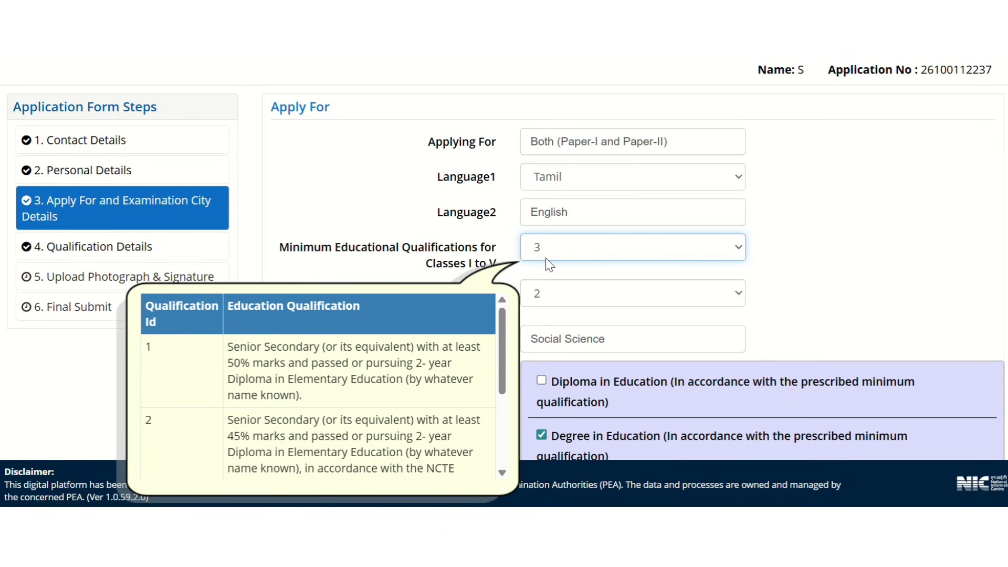
{"action": "left_click", "coordinate": [541, 294]}
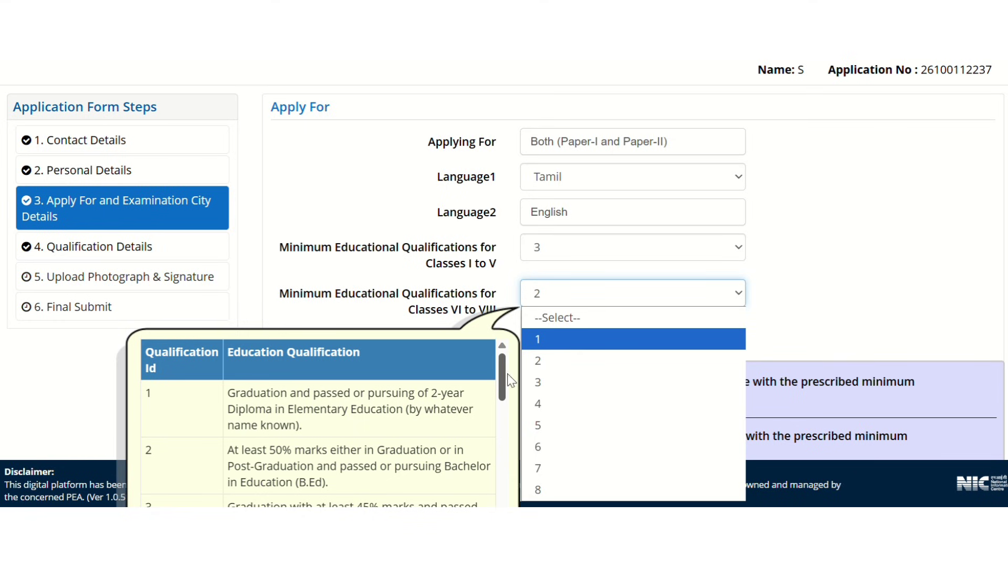
{"action": "left_click_drag", "start_coordinate": [503, 373], "coordinate": [508, 346]}
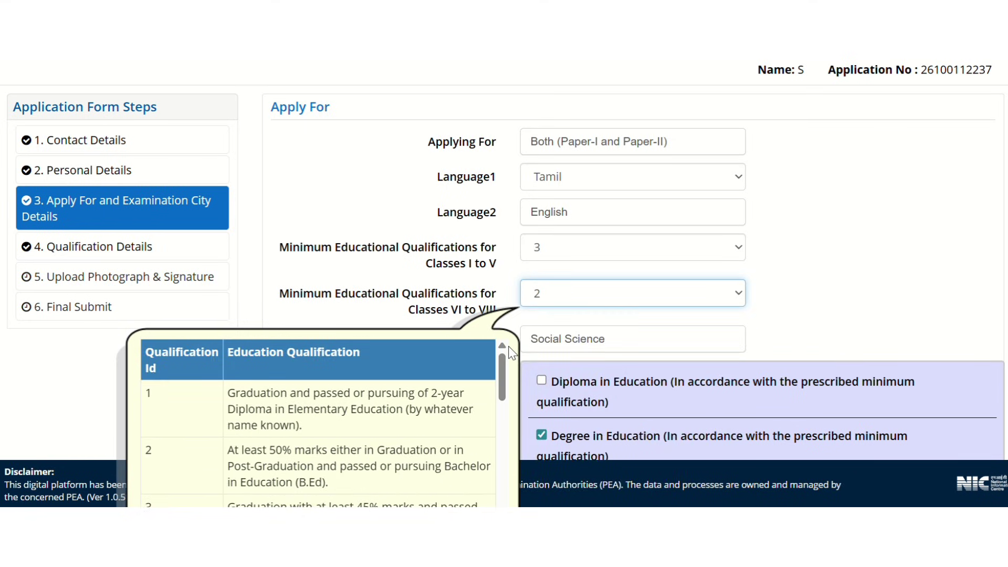
Set the subject offered for Paper-II to Mathematics & Science and review the qualifying exam and CAPTCHA sections.
{"action": "left_click", "coordinate": [617, 346]}
{"action": "left_click", "coordinate": [617, 347]}
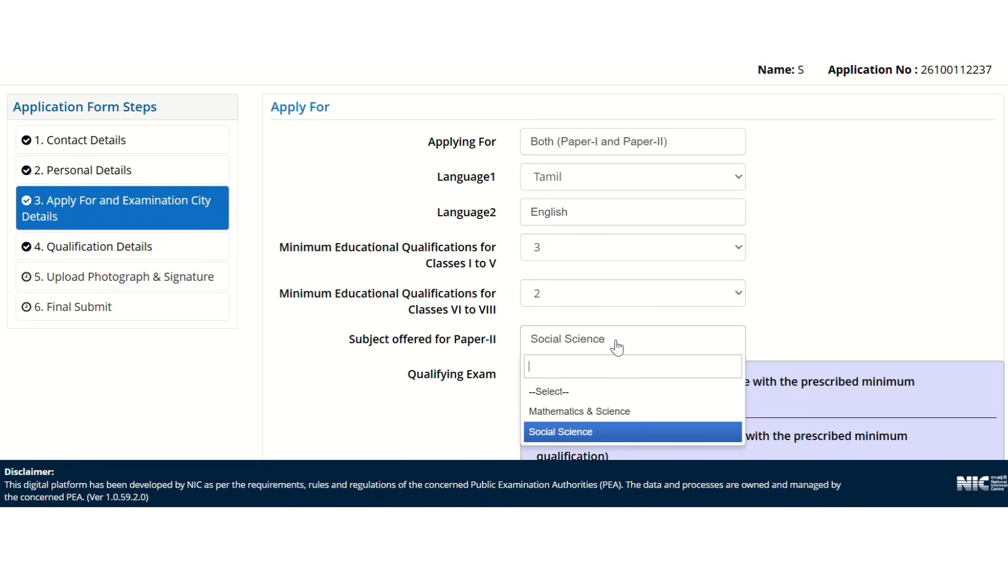
{"action": "left_click", "coordinate": [589, 434]}
{"action": "left_click", "coordinate": [644, 338]}
{"action": "left_click", "coordinate": [580, 412]}
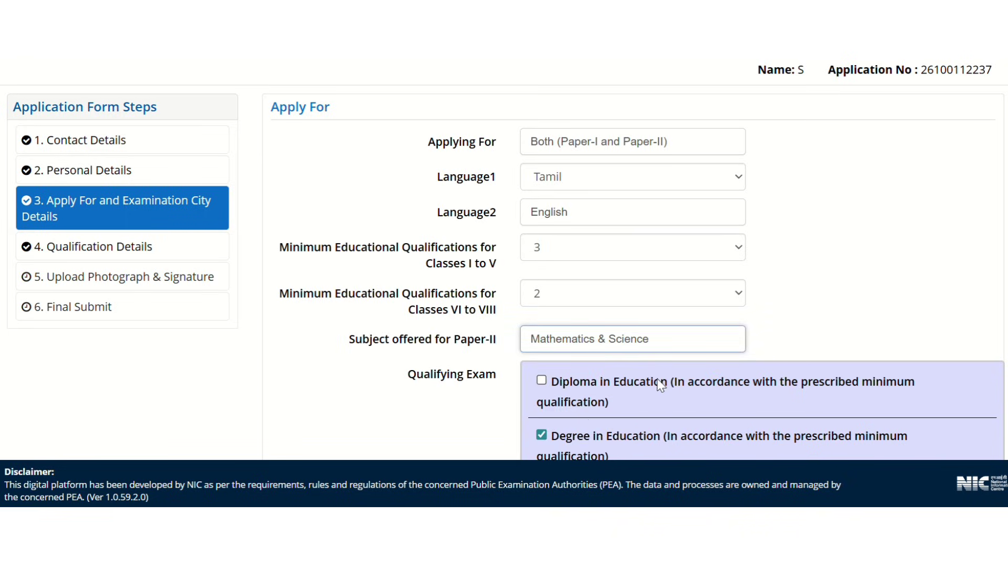
{"action": "scroll", "coordinate": [659, 386], "scroll_direction": "down", "scroll_amount": 3}
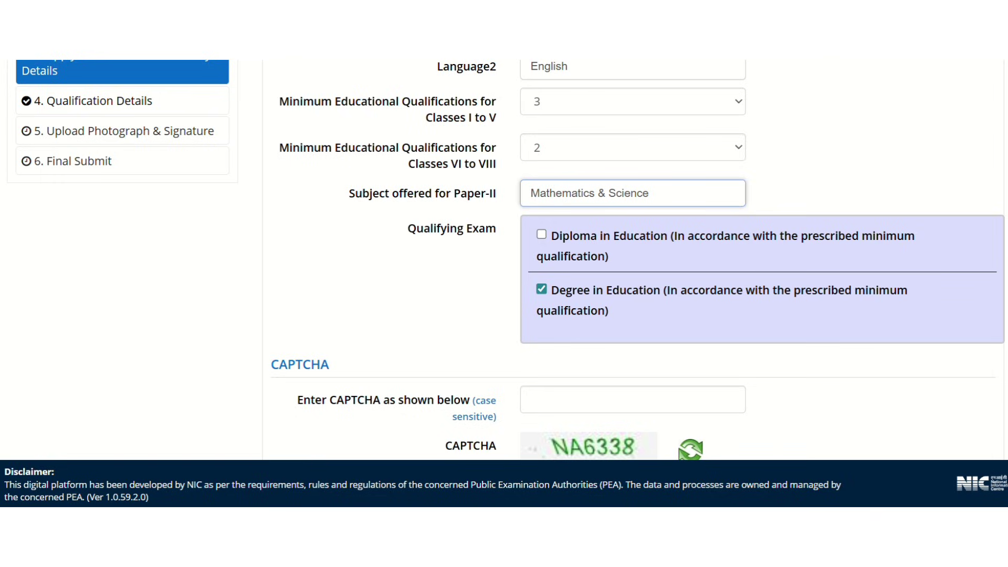
{"action": "scroll", "coordinate": [919, 318], "scroll_direction": "down", "scroll_amount": 2}
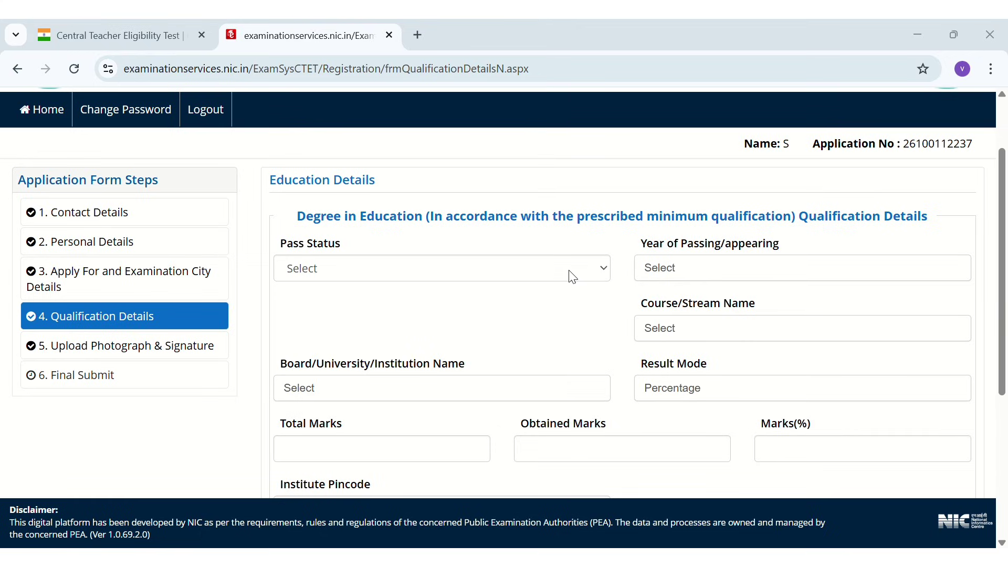
Set the Degree in Education pass status to Passed and the year of passing to 2025.
{"action": "left_click", "coordinate": [572, 276]}
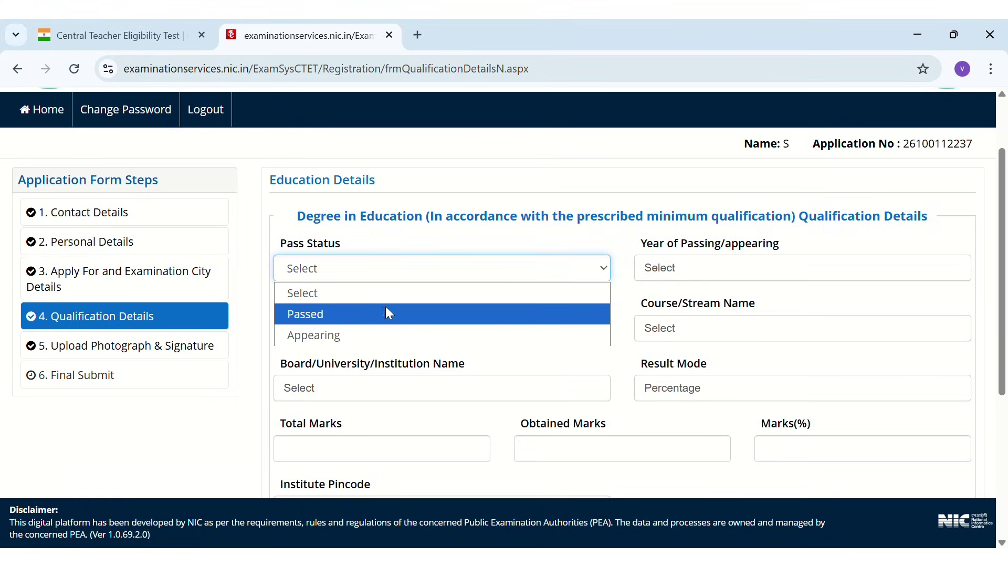
{"action": "left_click", "coordinate": [332, 314]}
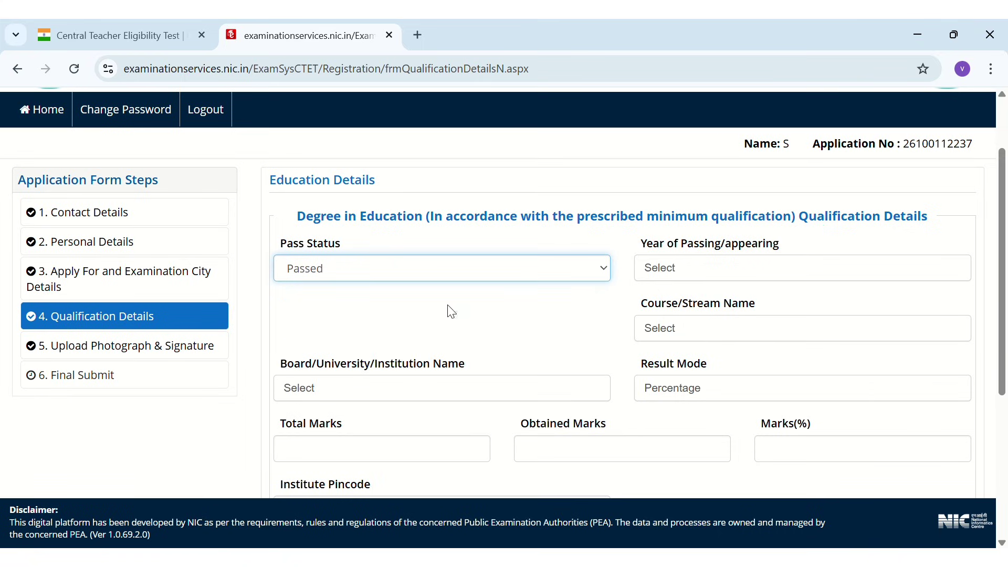
{"action": "left_click", "coordinate": [668, 279]}
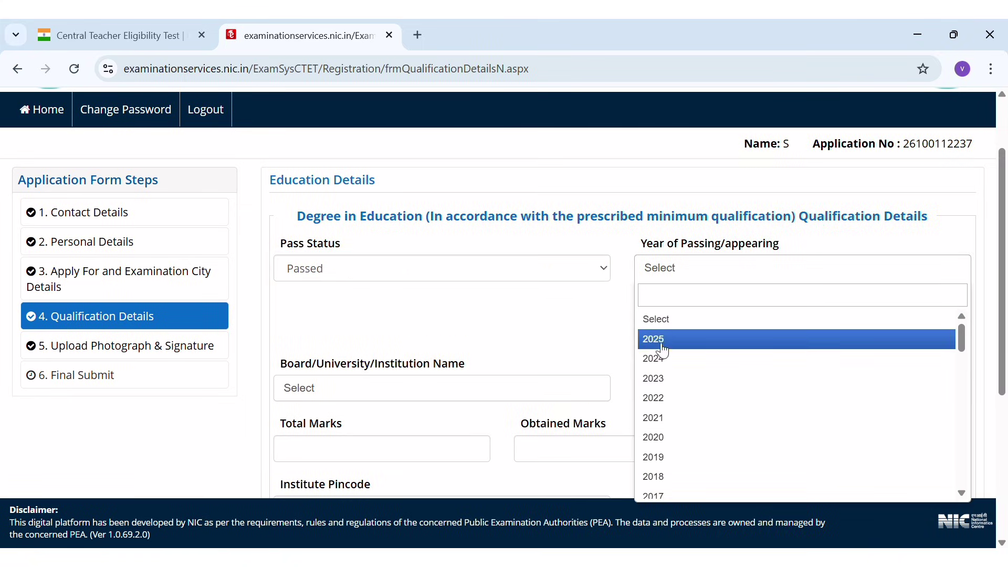
{"action": "left_click", "coordinate": [696, 275]}
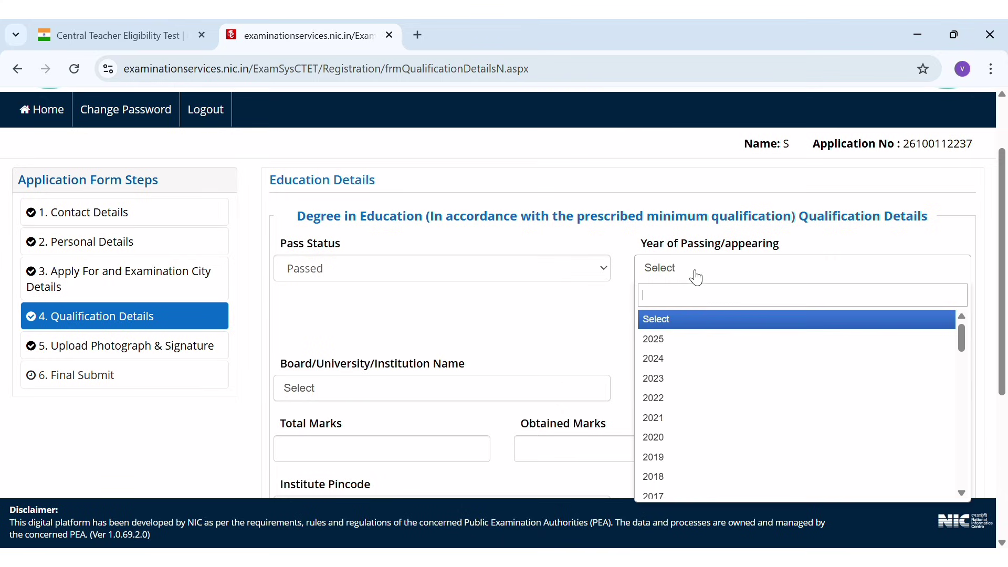
{"action": "left_click", "coordinate": [666, 340]}
Set the course/stream name to Education/Elementry Education etc and open the list of boards, universities and institutions.
{"action": "left_click", "coordinate": [682, 331]}
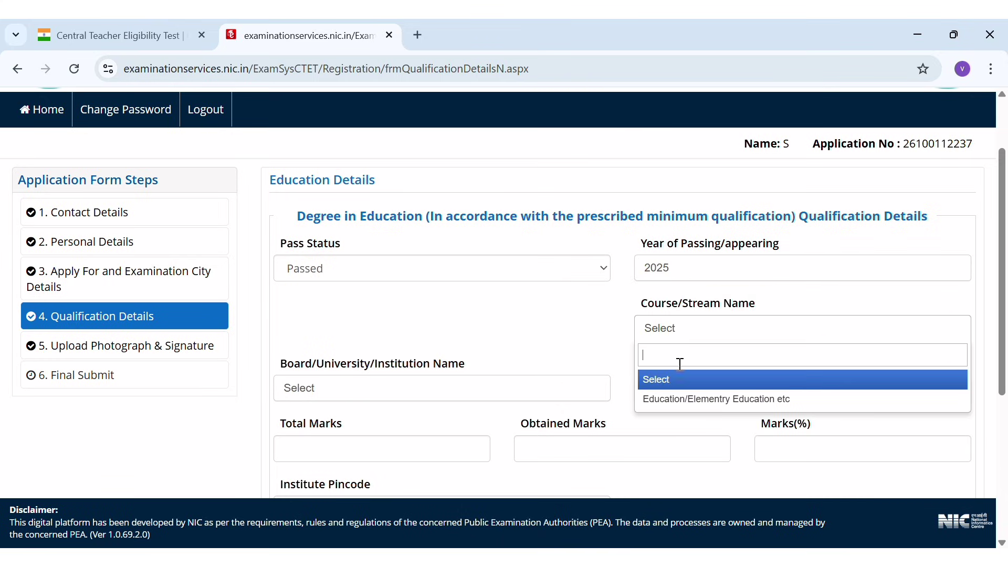
{"action": "left_click", "coordinate": [671, 404]}
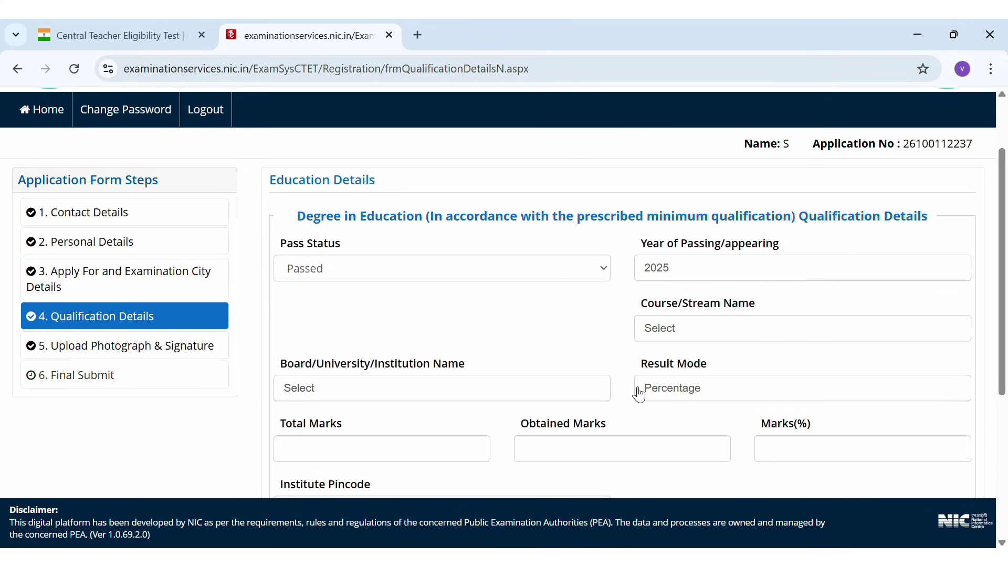
{"action": "left_click", "coordinate": [680, 337]}
{"action": "left_click", "coordinate": [668, 400]}
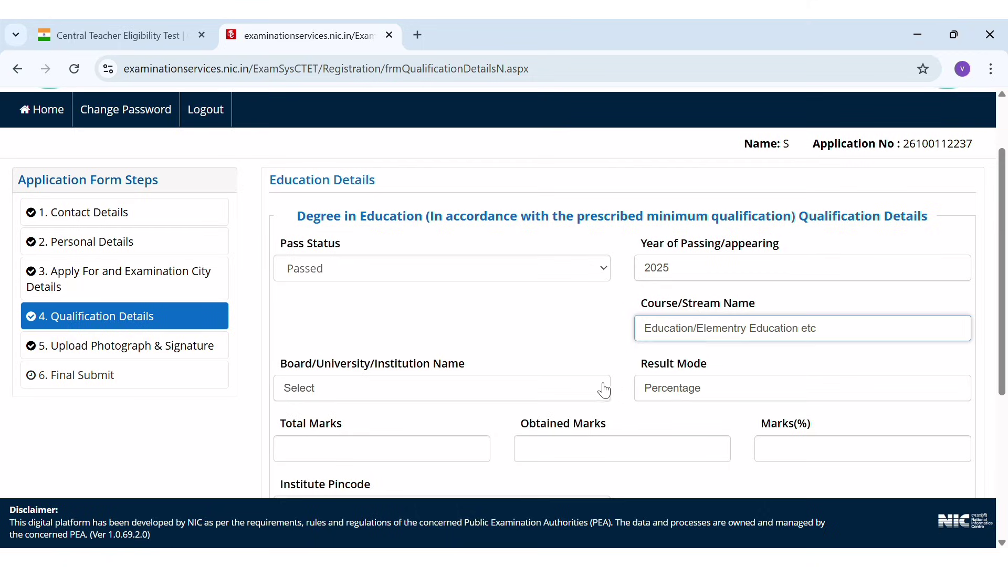
{"action": "left_click", "coordinate": [549, 398]}
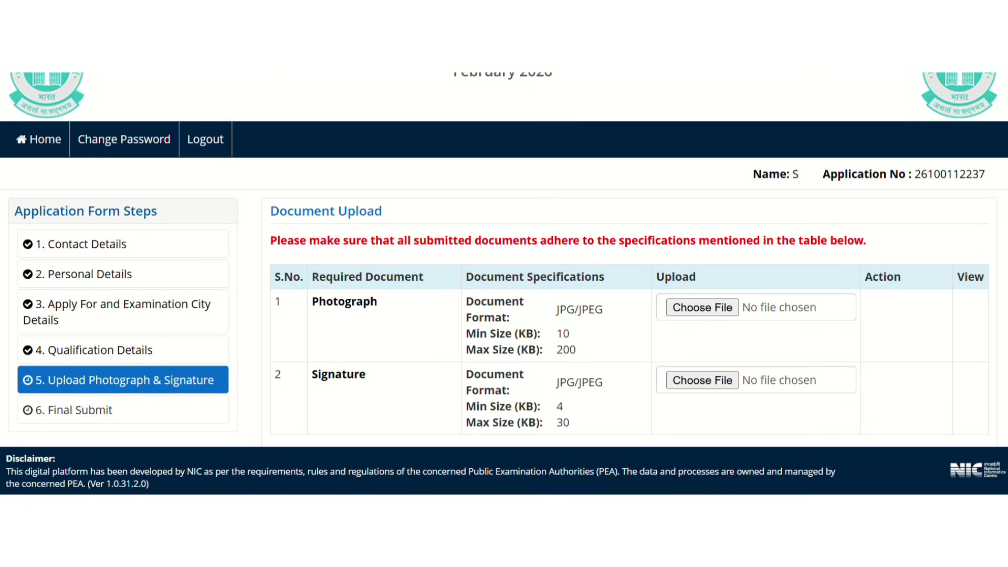
Examine the required file format and size limits for the photograph and signature uploads.
{"action": "scroll", "coordinate": [504, 263], "scroll_direction": "down", "scroll_amount": 1}
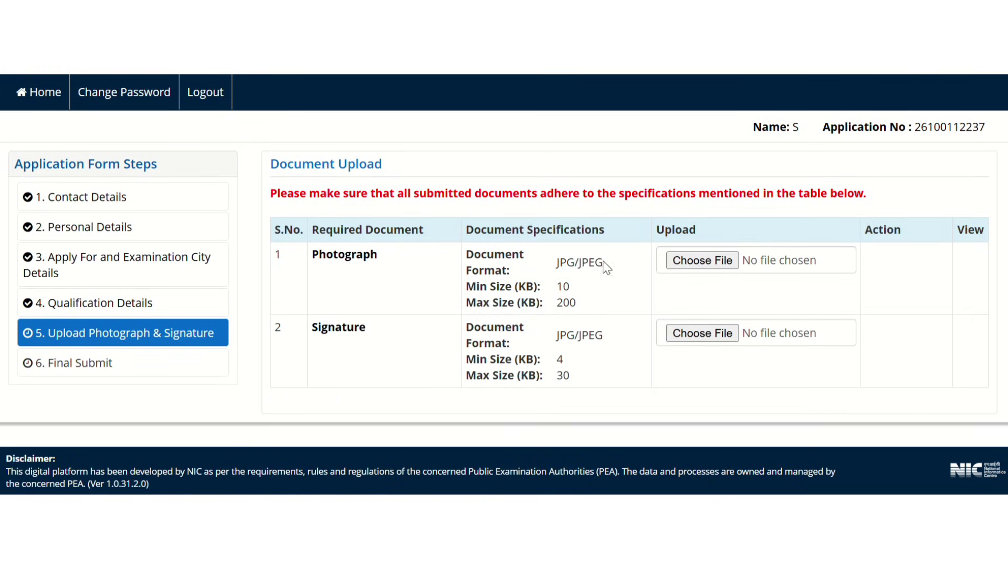